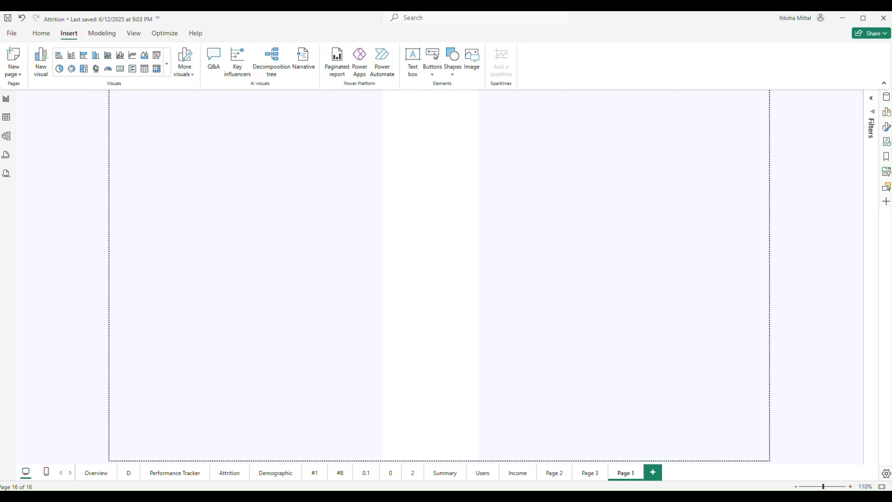
- Insert a blank button on Page 1, enlarged and set inside the white vertical strip
click(102, 34)
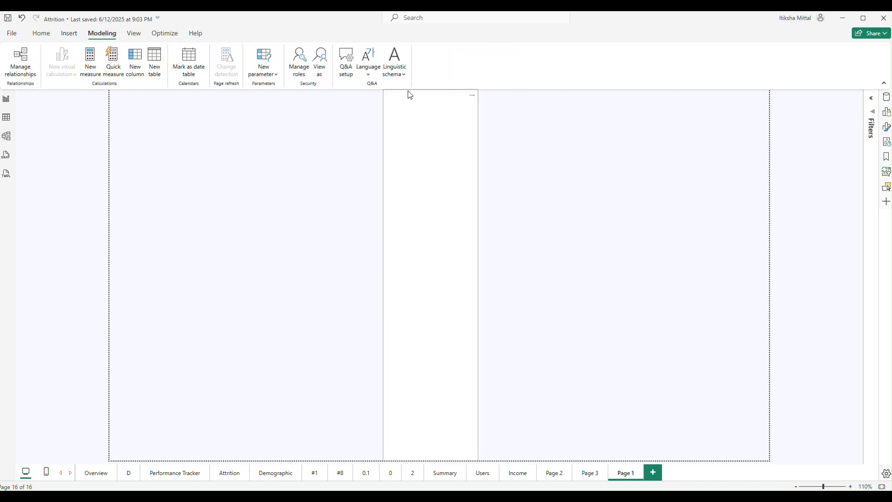
click(69, 33)
click(432, 74)
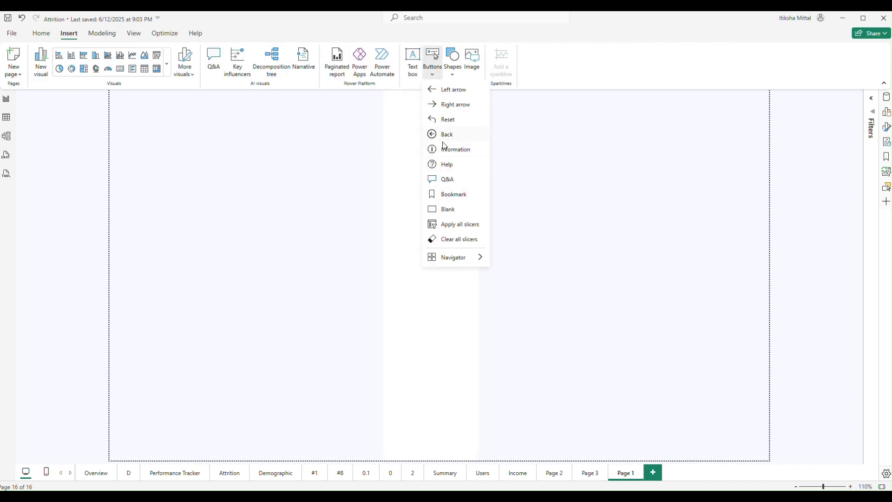
click(448, 210)
click(256, 261)
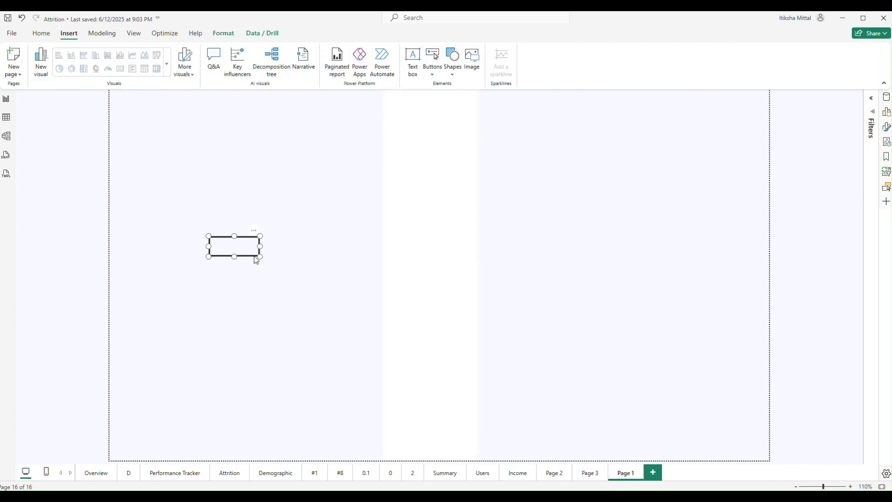
drag(256, 260, 446, 209)
click(551, 147)
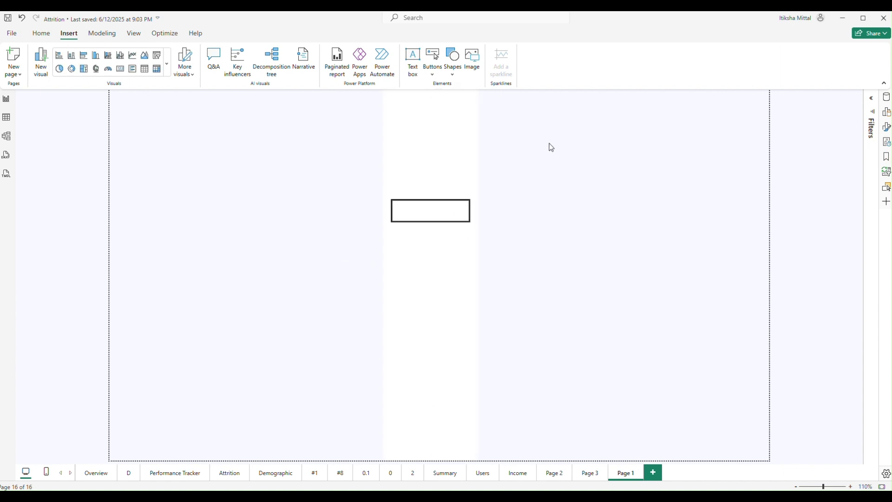
- Sample the donut chart's purple (4318fe) on the Summary page with Color Picker and copy its hex
click(451, 474)
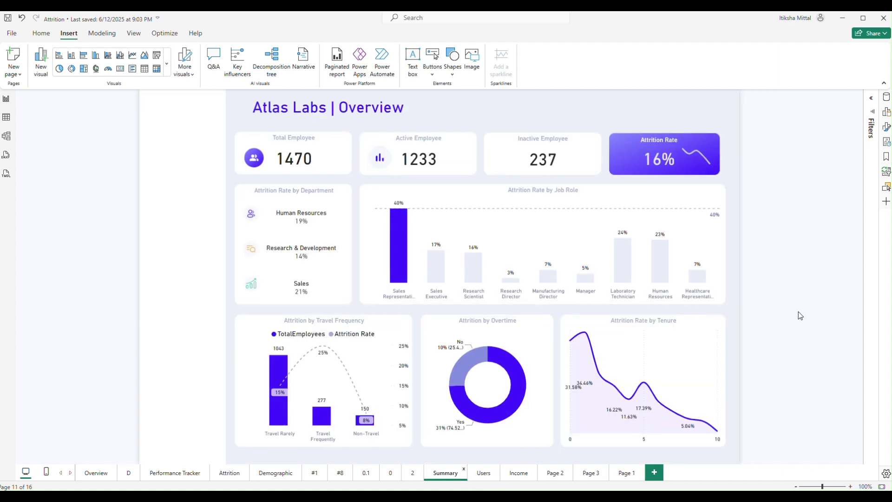
key(super+shift+c)
click(523, 383)
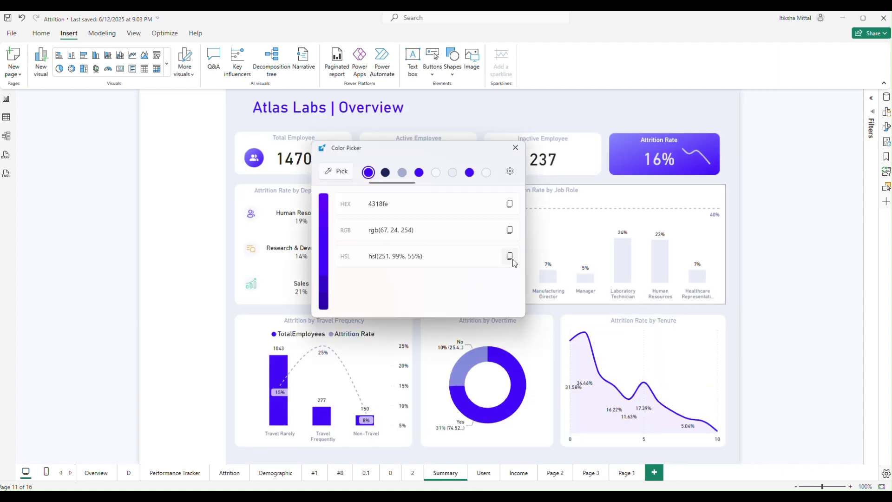
click(510, 203)
click(515, 148)
- Back on Page 1, drag the blank button to the right of the white strip
click(627, 473)
click(424, 208)
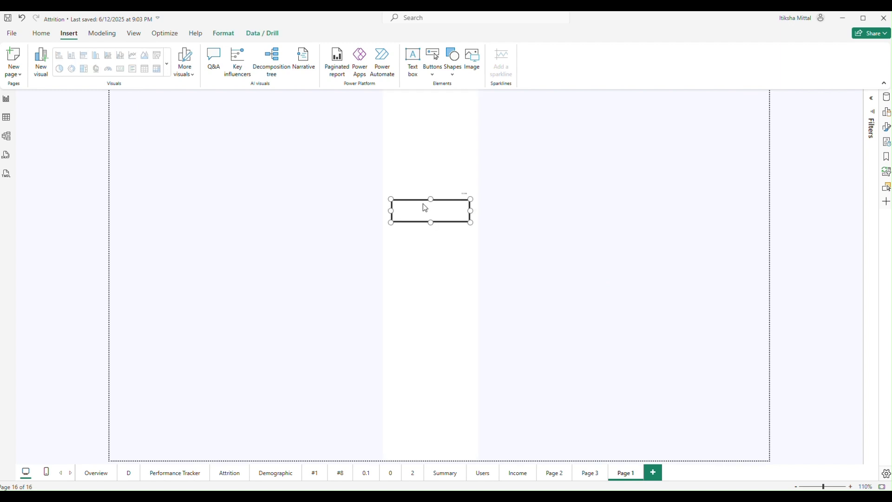
drag(428, 212, 553, 209)
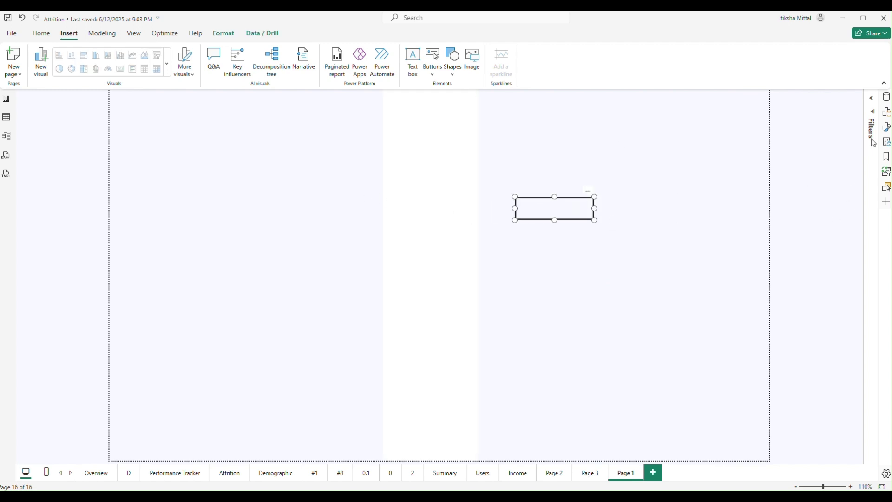
- Turn on the button's fill with the pasted purple hex at 0% transparency
click(887, 127)
click(813, 195)
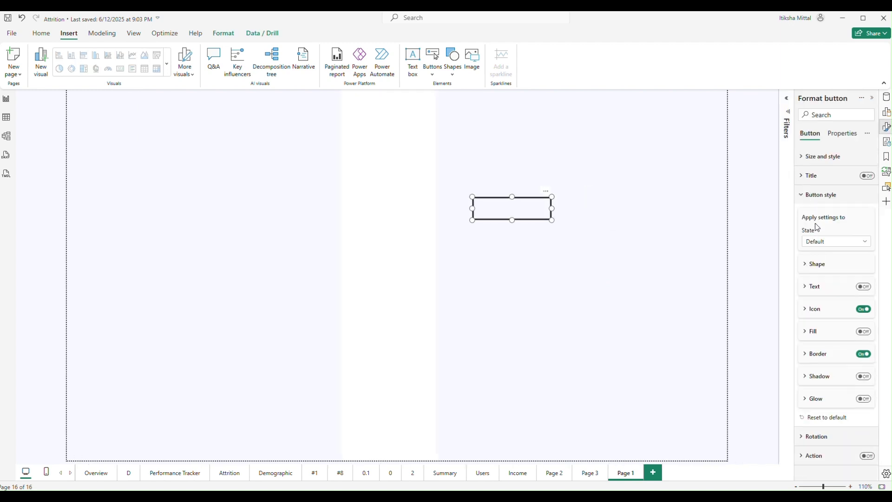
click(863, 332)
click(813, 331)
click(813, 356)
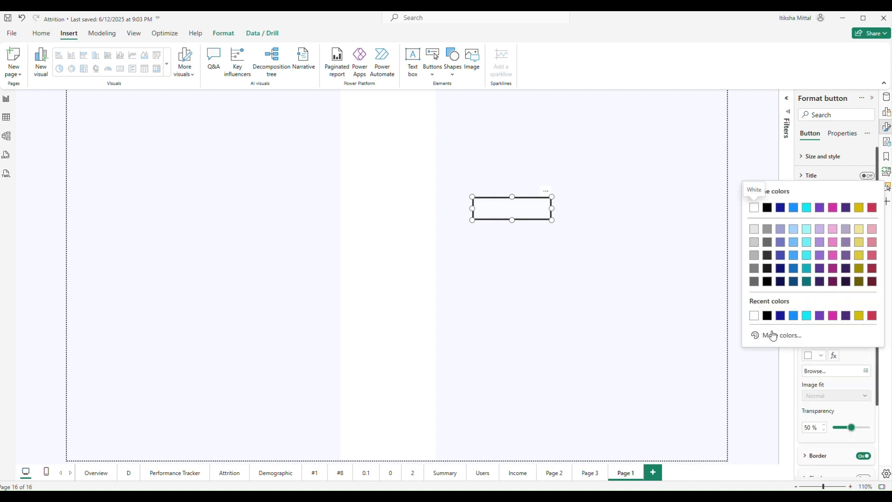
click(773, 335)
key(ctrl+v)
key(Return)
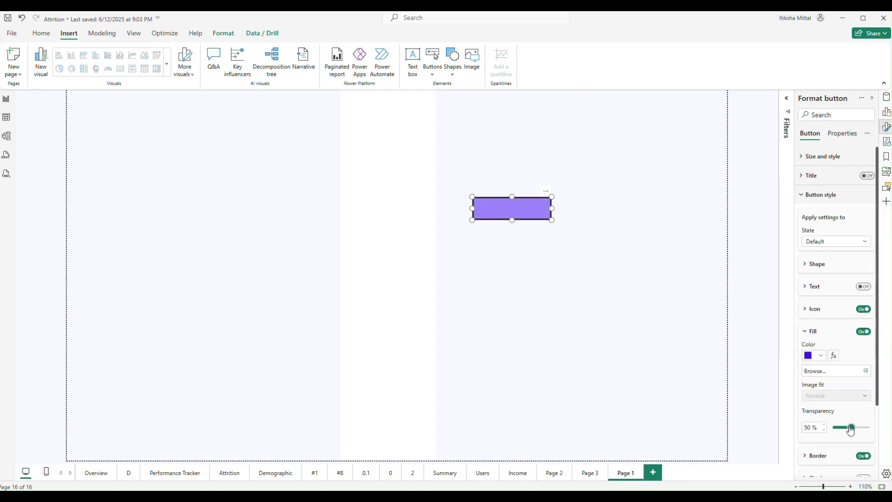
drag(852, 428, 825, 428)
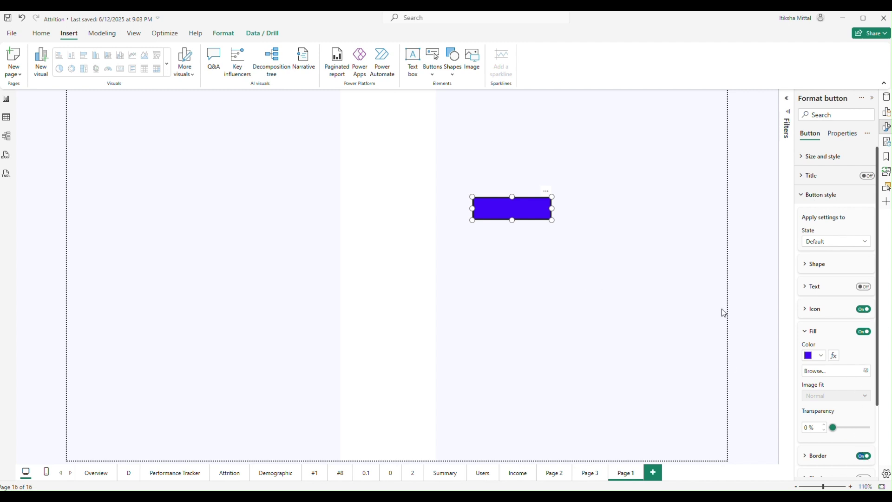
- Switch off the button's border and nudge it slightly down and right
click(863, 456)
click(568, 278)
drag(520, 214, 523, 225)
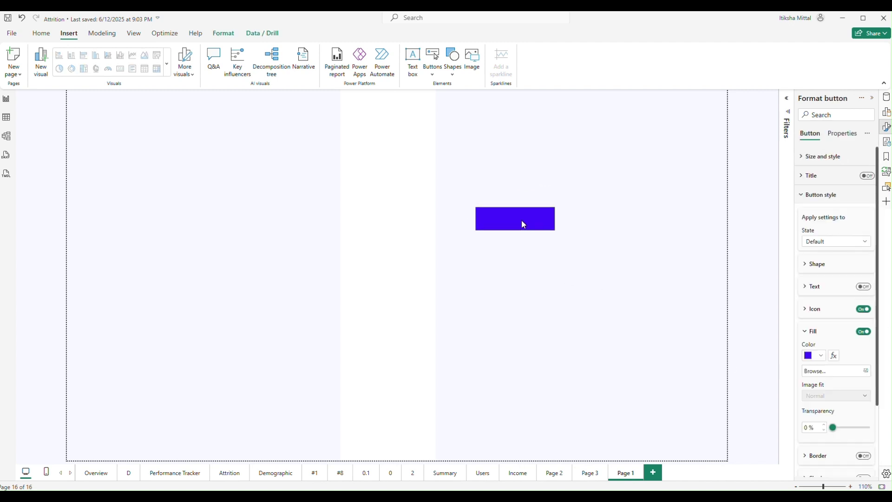
- Expand Shape and increase the button's rounded corners, previewing the result
click(811, 267)
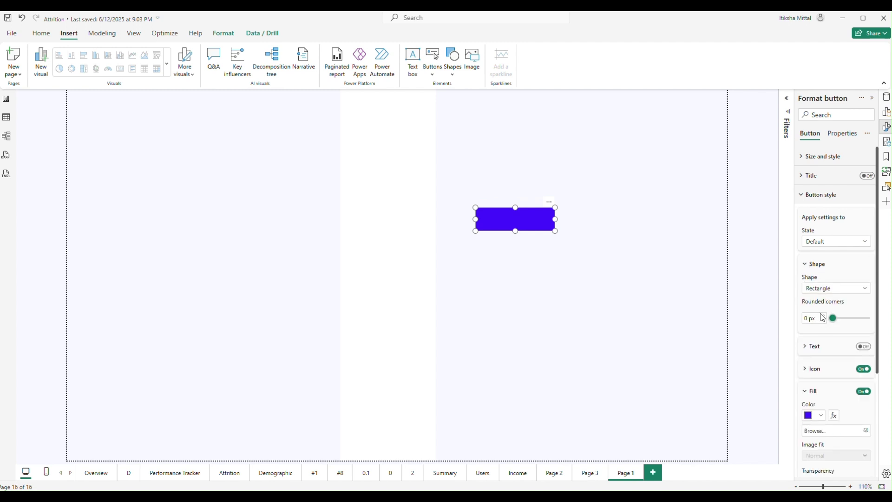
click(822, 317)
click(826, 317)
click(826, 317)
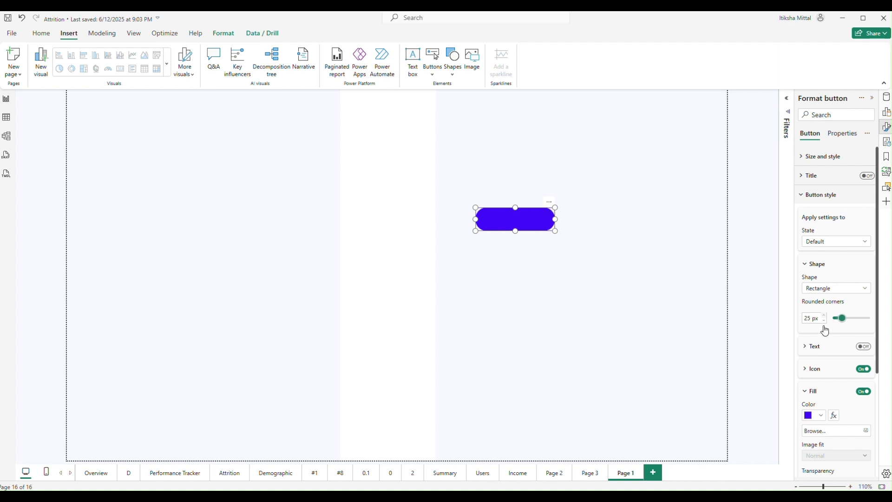
key(Escape)
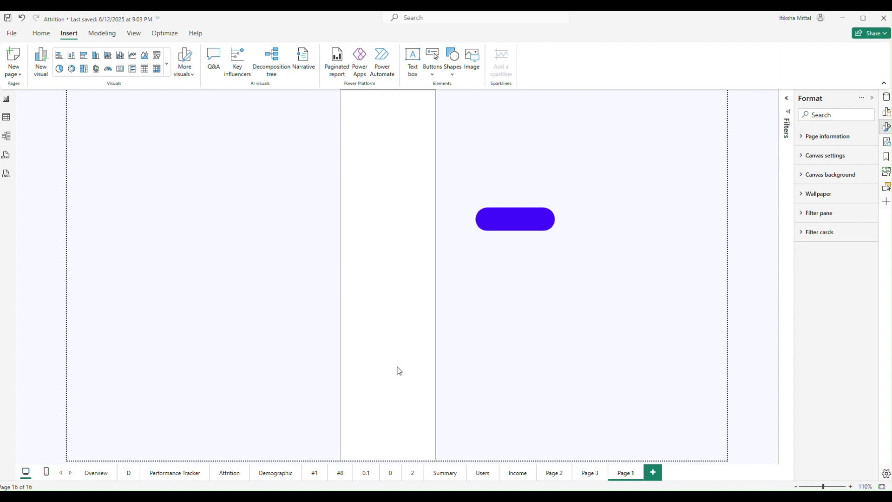
click(490, 227)
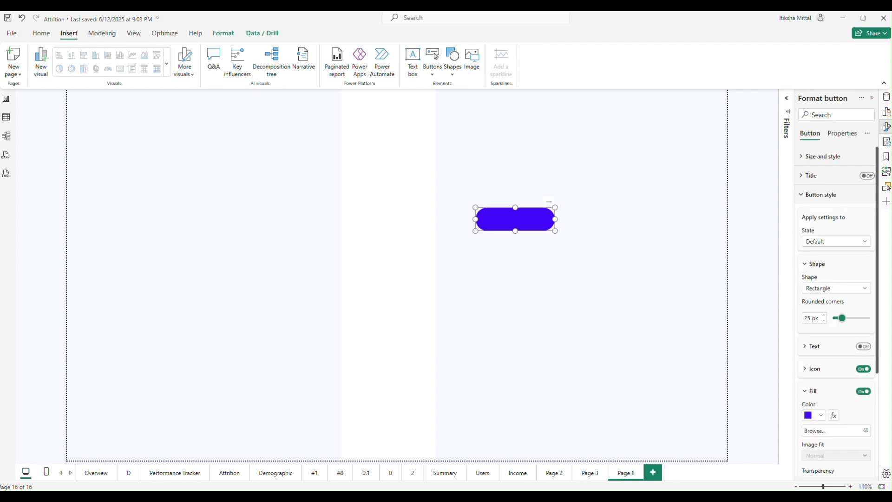
- Fine-tune the rounded corners, previewing each change, until settling on 12 px
click(823, 321)
click(823, 321)
click(824, 316)
click(420, 333)
click(533, 223)
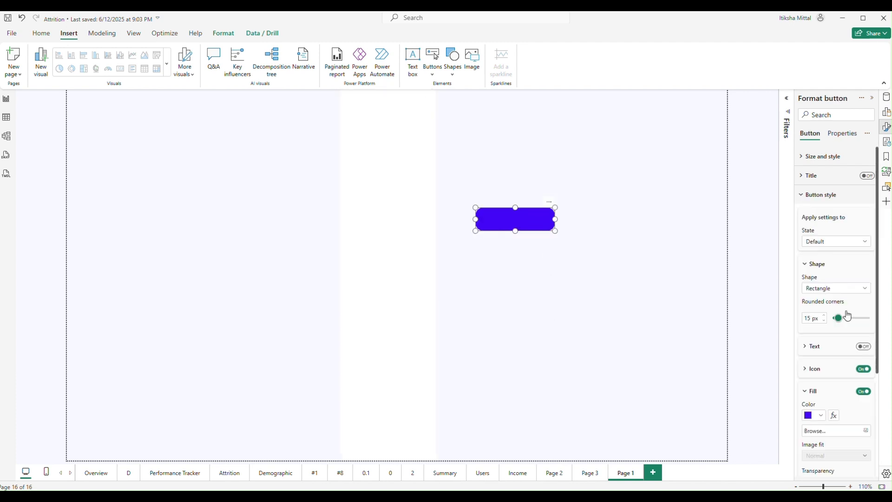
click(824, 321)
click(536, 347)
click(520, 217)
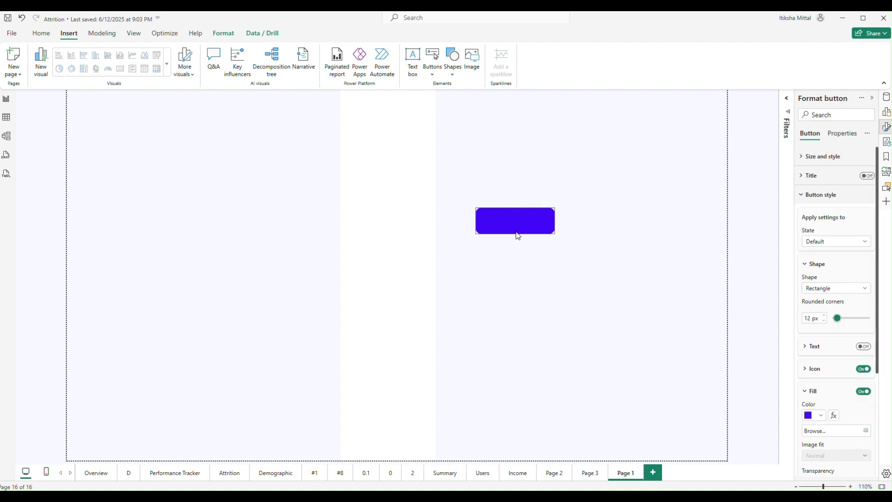
click(581, 275)
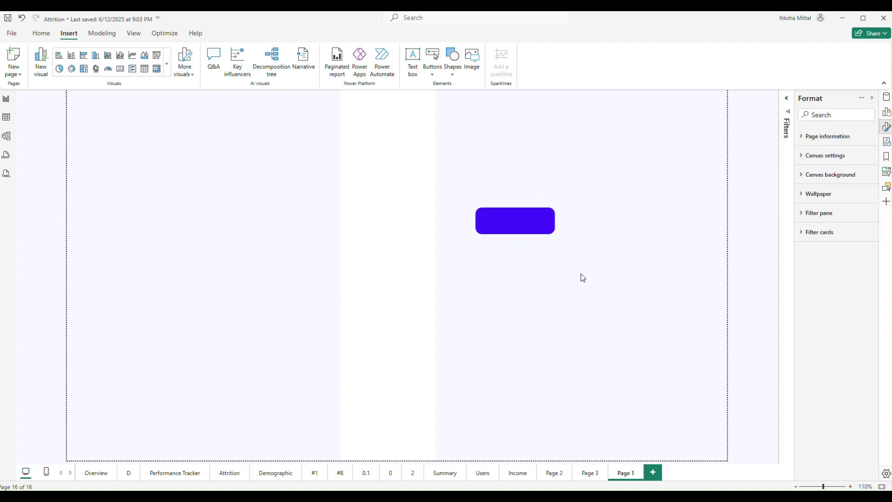
- Widen the purple button slightly by dragging its edge
click(519, 232)
drag(554, 221, 520, 236)
click(553, 285)
- Move the button further right and lower on the page
click(516, 223)
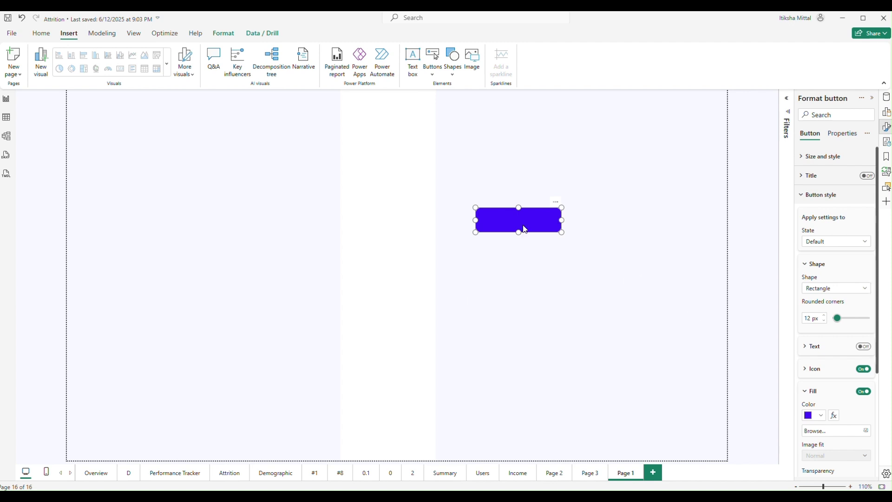
drag(525, 229, 575, 232)
click(398, 177)
click(384, 149)
- Give the button a custom icon: Selected Overview.png from the Untitled (82) folder
click(814, 264)
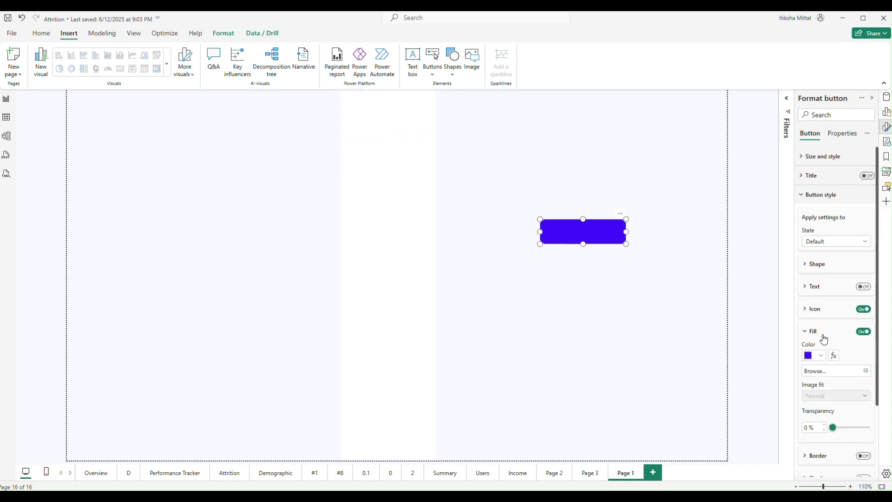
click(813, 310)
click(834, 286)
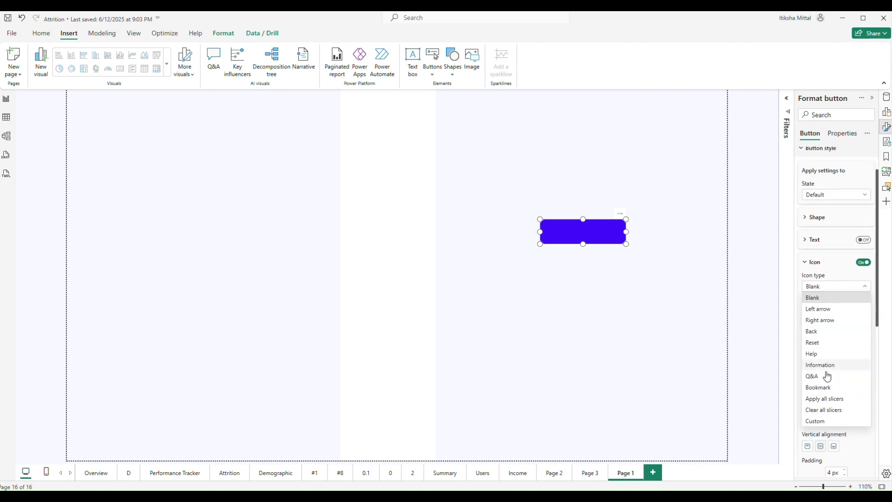
click(818, 421)
click(822, 301)
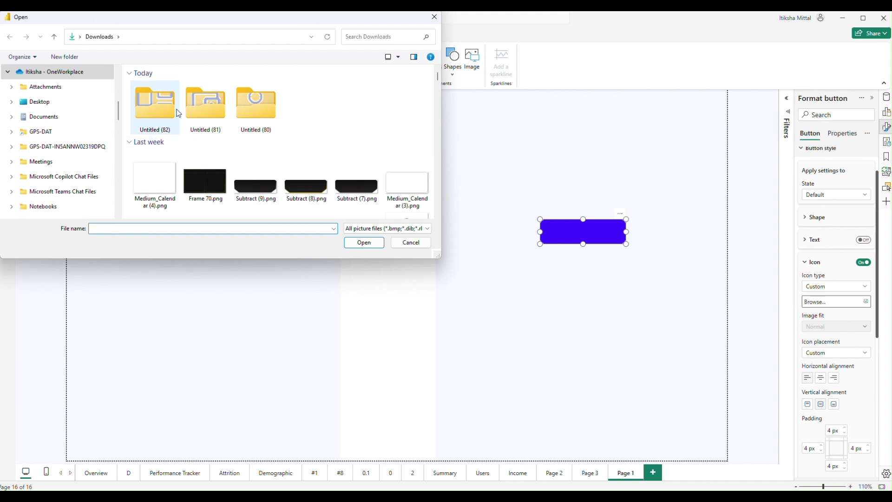
double_click(153, 106)
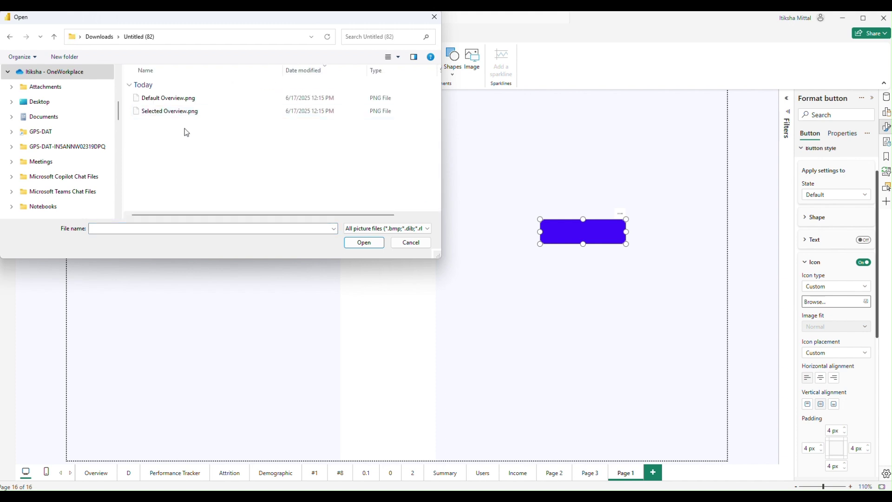
click(163, 111)
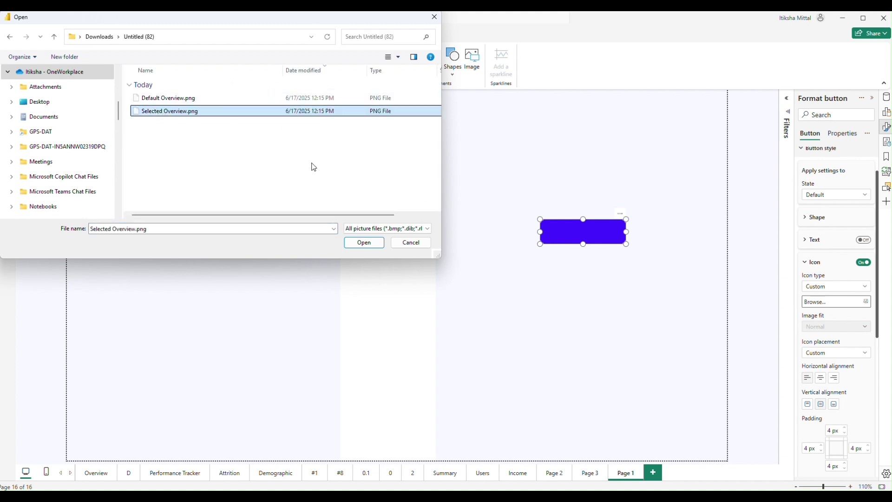
click(364, 242)
- Set the icon's Image fit to Fit
click(823, 328)
click(817, 349)
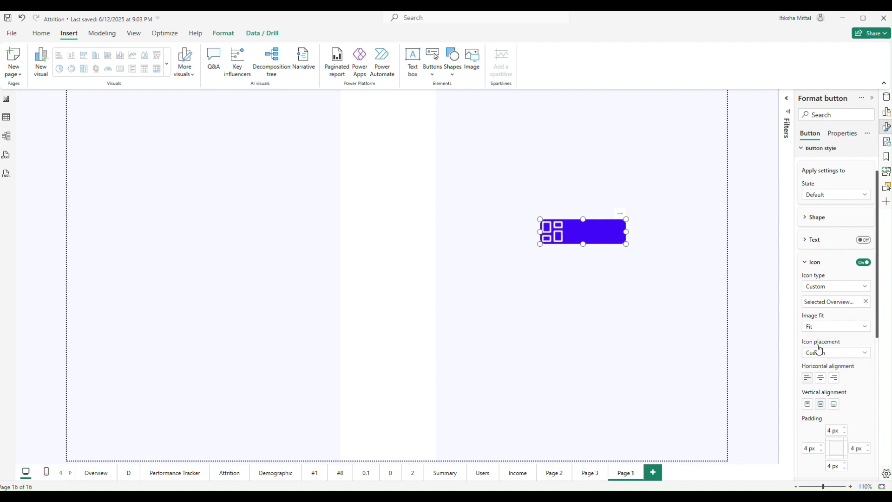
click(815, 329)
click(818, 350)
click(817, 328)
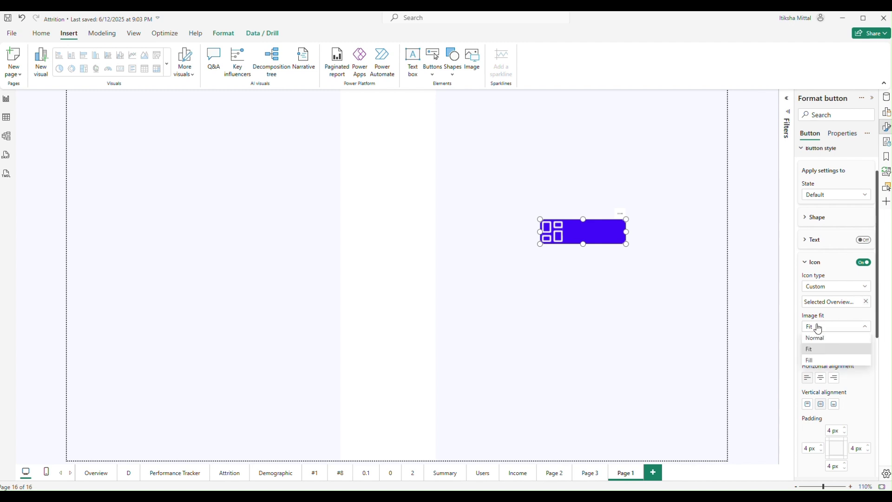
click(814, 338)
click(816, 327)
click(815, 349)
scroll(815, 352, down, 3)
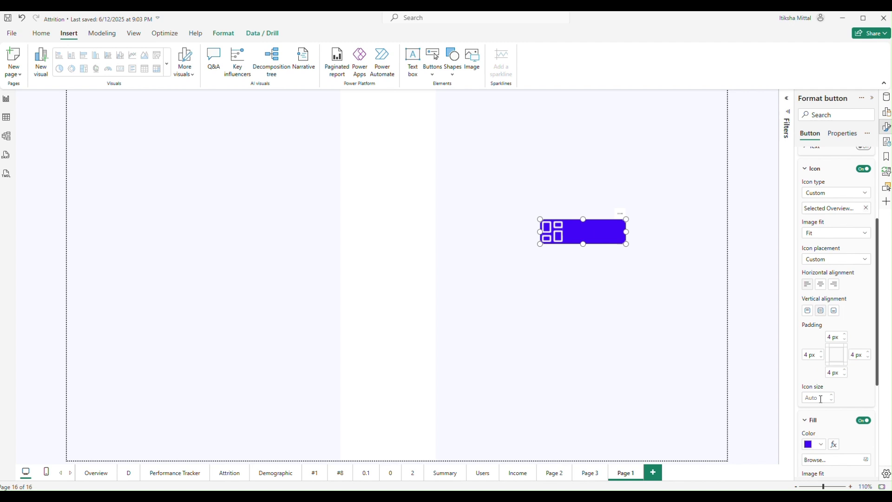
- Set the icon's left padding to 10 px and its size to 23
click(815, 398)
text(20)
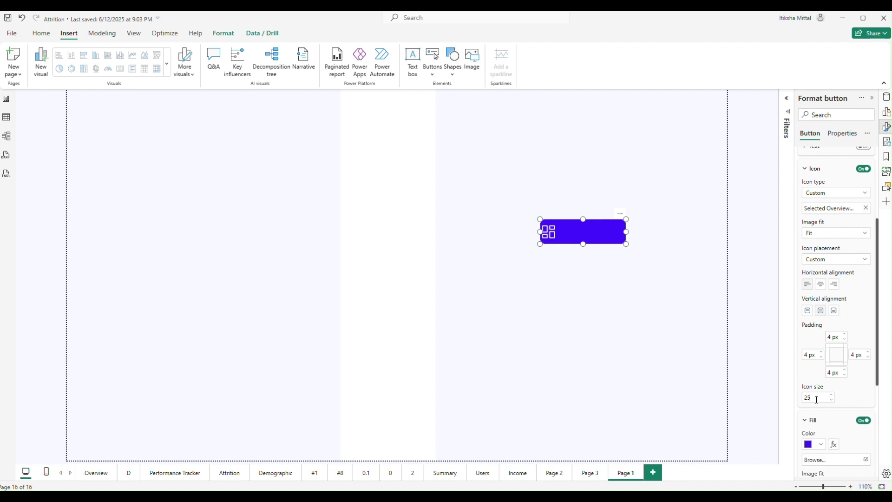
click(821, 352)
click(822, 352)
click(821, 351)
click(821, 352)
click(831, 395)
click(831, 396)
click(831, 395)
click(832, 396)
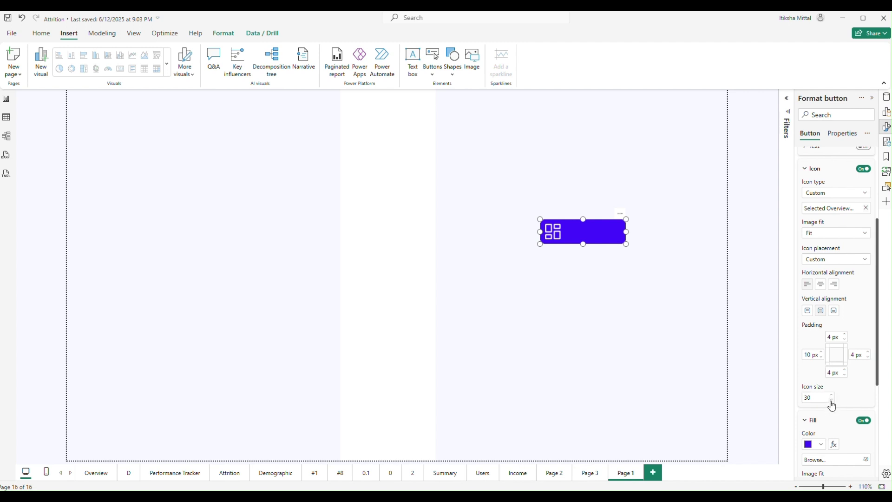
click(832, 403)
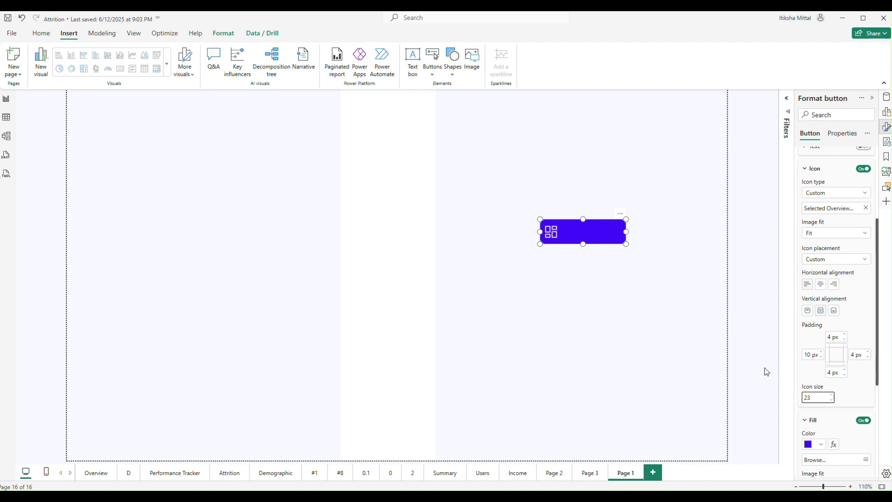
- Copy the purple button and paste two duplicates stacked below the original
click(615, 254)
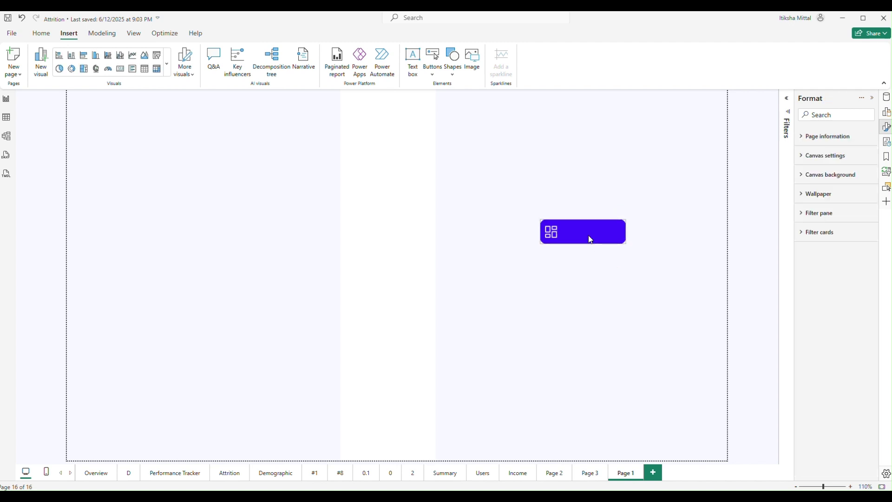
click(584, 234)
drag(584, 234, 566, 243)
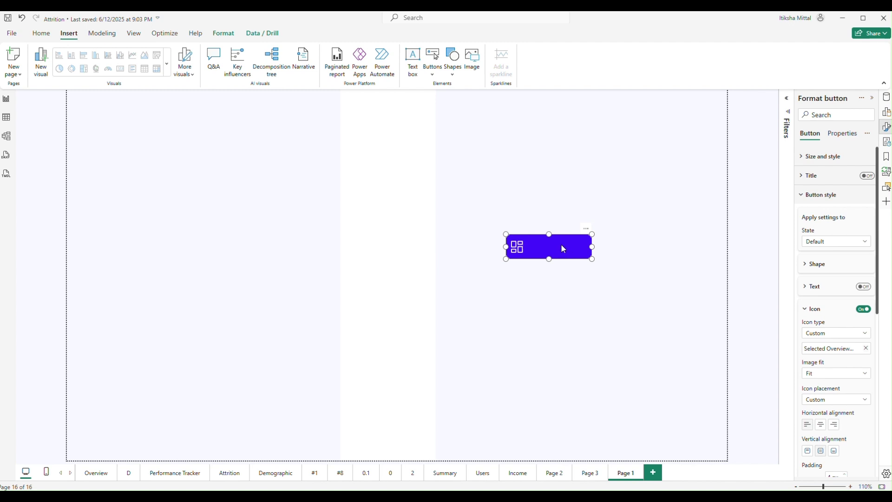
key(ctrl+c)
key(ctrl+v)
drag(560, 249, 554, 291)
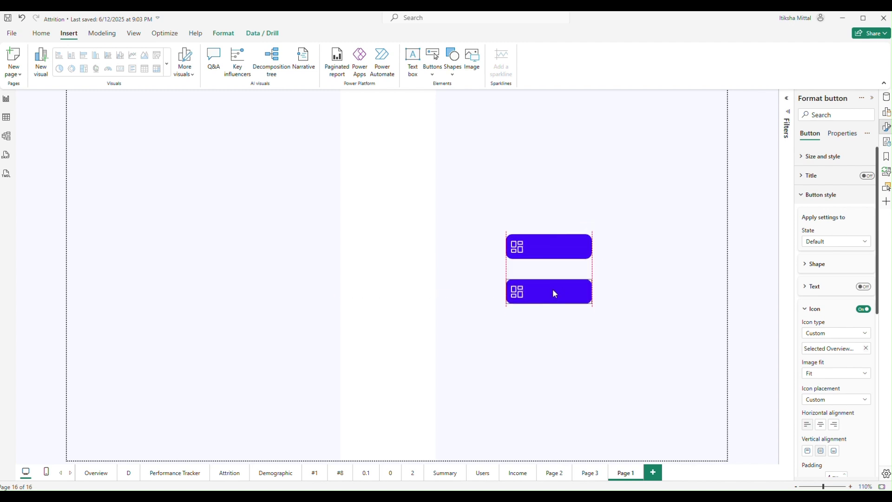
key(ctrl+v)
drag(553, 244, 551, 329)
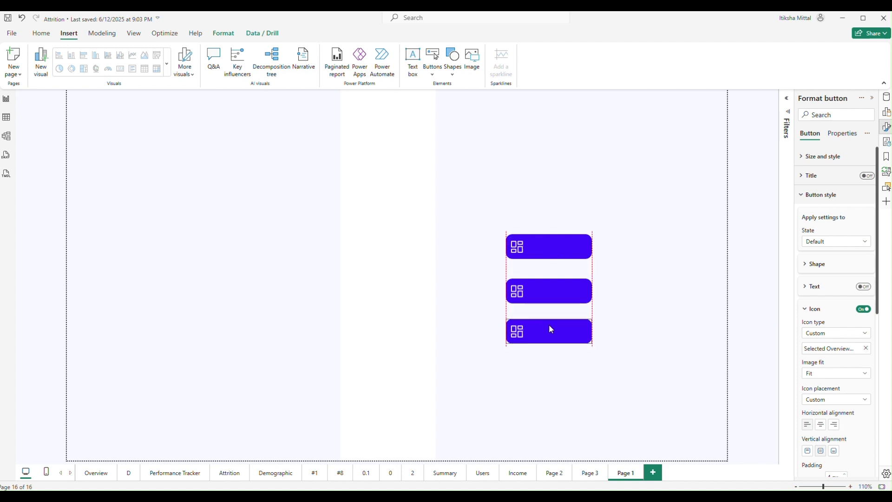
- Align the three buttons and move them as a column into the white centre strip
drag(548, 290, 544, 287)
click(546, 333)
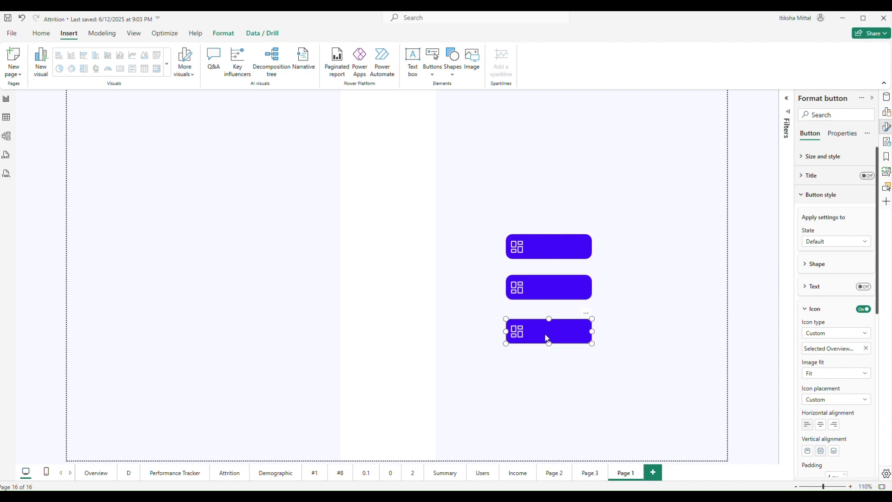
drag(546, 337, 547, 338)
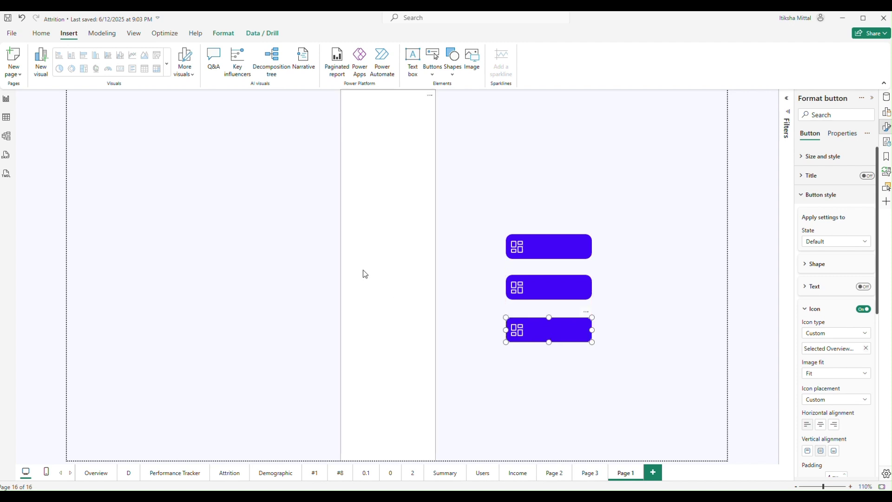
click(492, 251)
drag(553, 247, 396, 169)
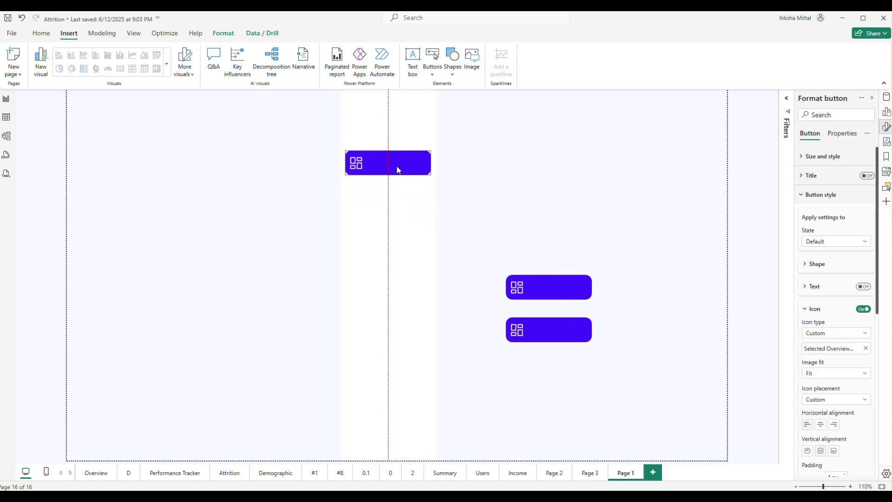
drag(538, 289, 390, 212)
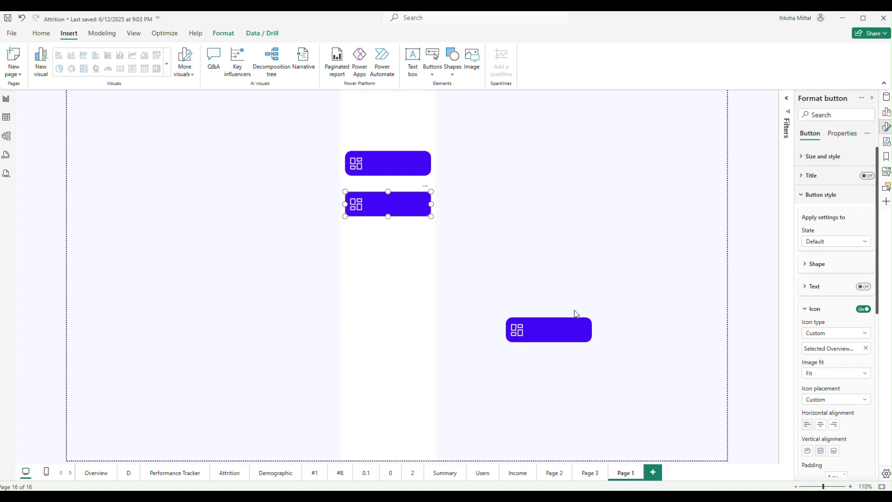
drag(553, 330, 398, 250)
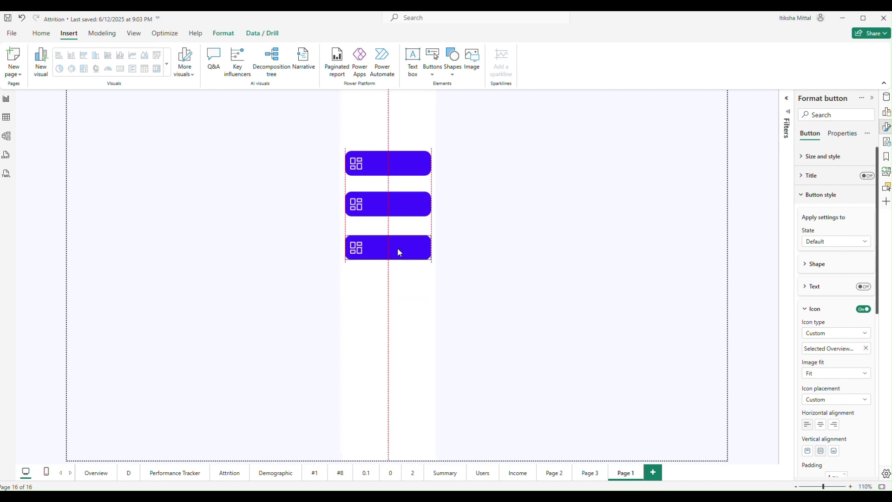
click(425, 264)
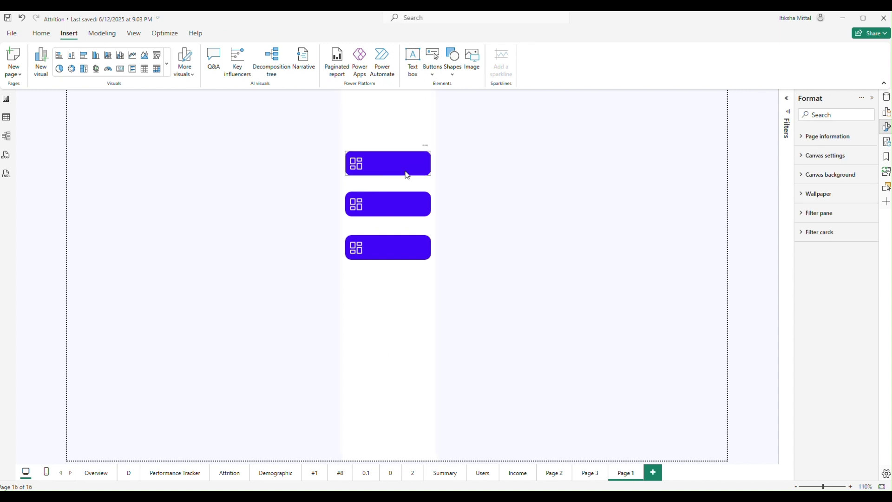
- Remove the middle button's purple fill and give it the Default Income.png icon
click(388, 210)
click(814, 310)
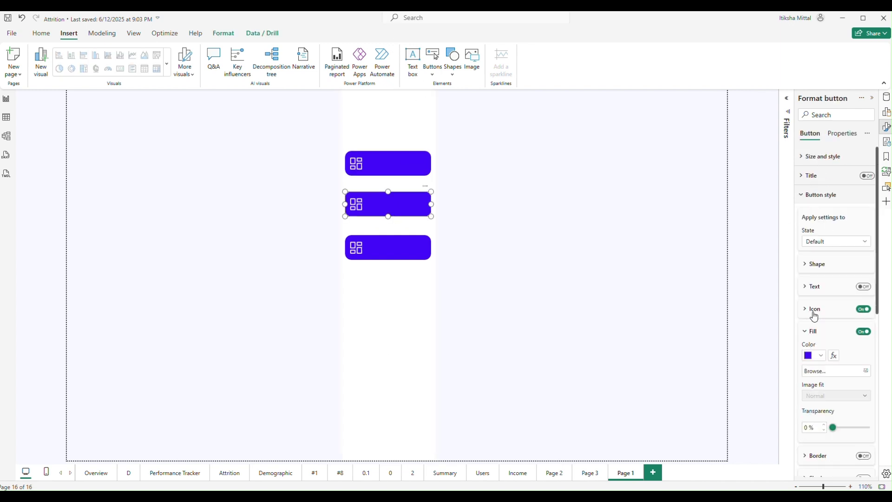
click(865, 332)
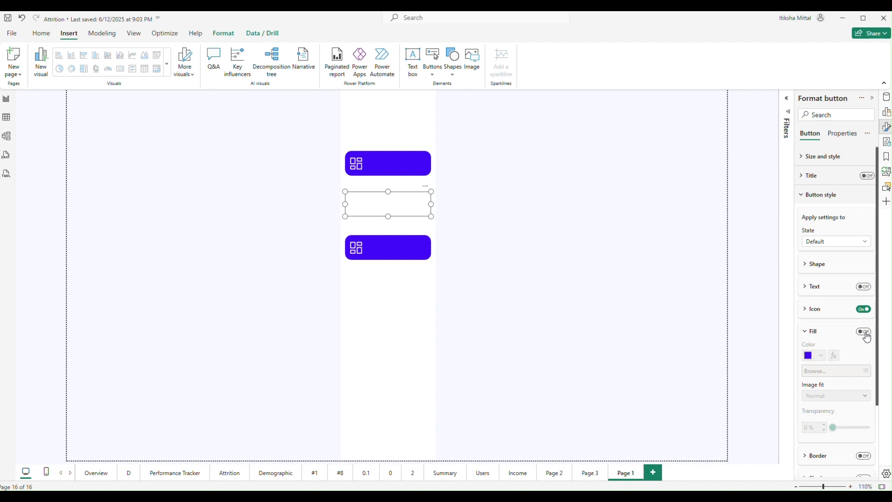
click(814, 309)
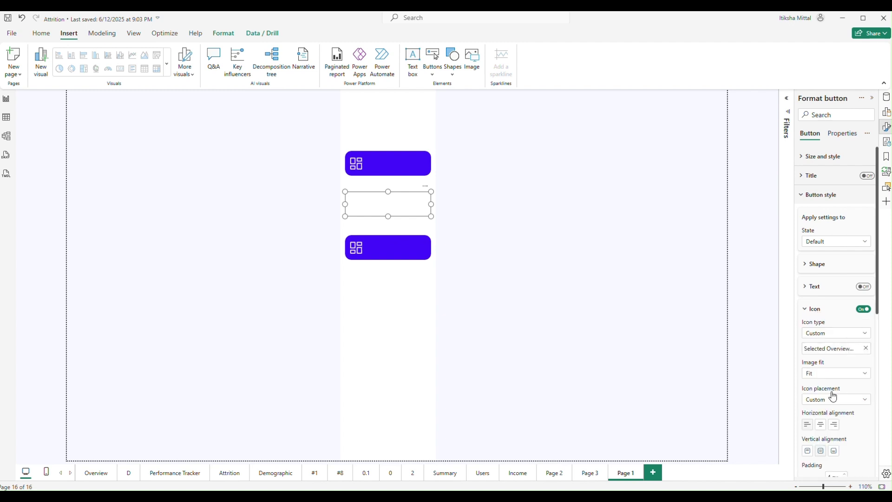
click(863, 348)
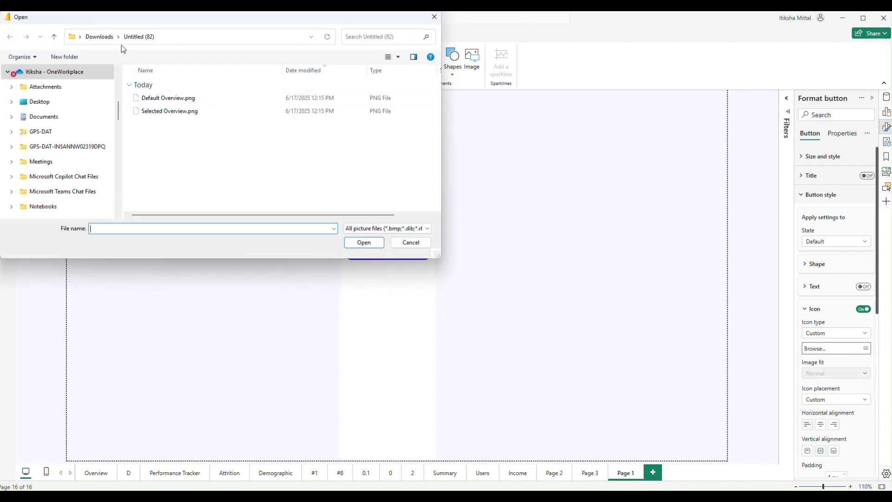
click(96, 37)
double_click(151, 110)
click(99, 37)
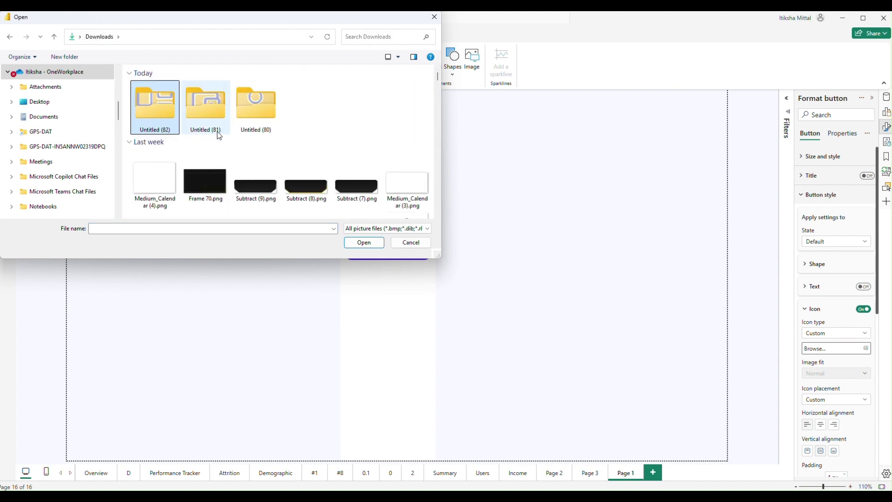
double_click(206, 109)
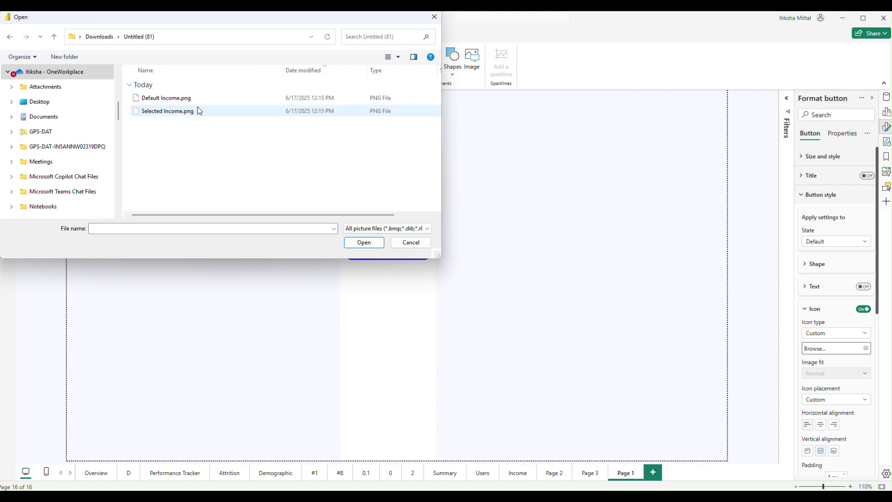
click(166, 98)
click(365, 242)
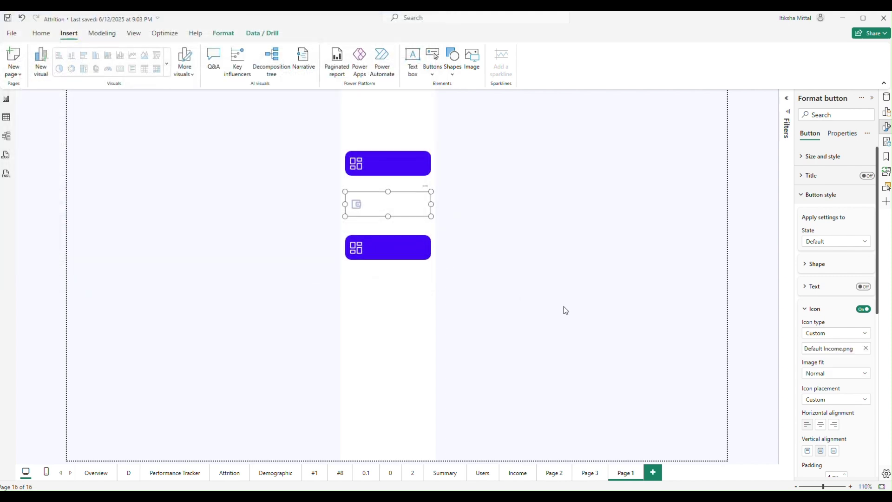
- Select the bottom purple button and scroll the Format pane to its Fill setting
scroll(826, 384, down, 2)
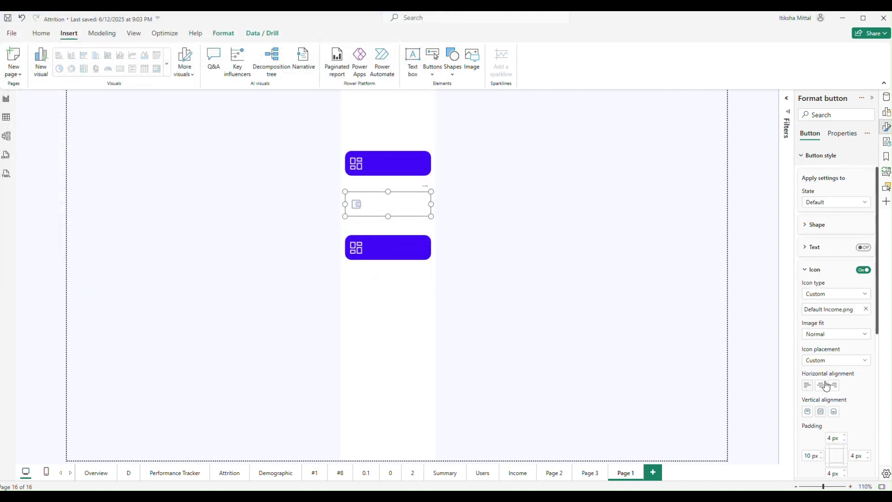
scroll(823, 456, down, 4)
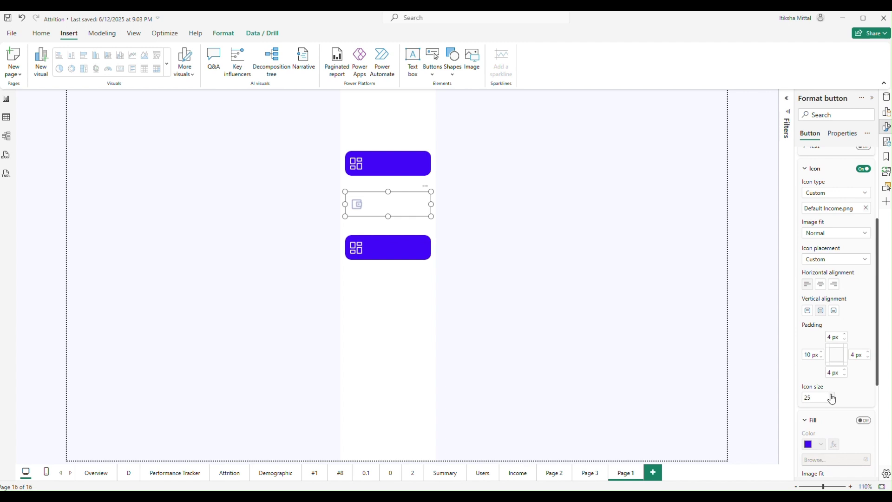
click(402, 255)
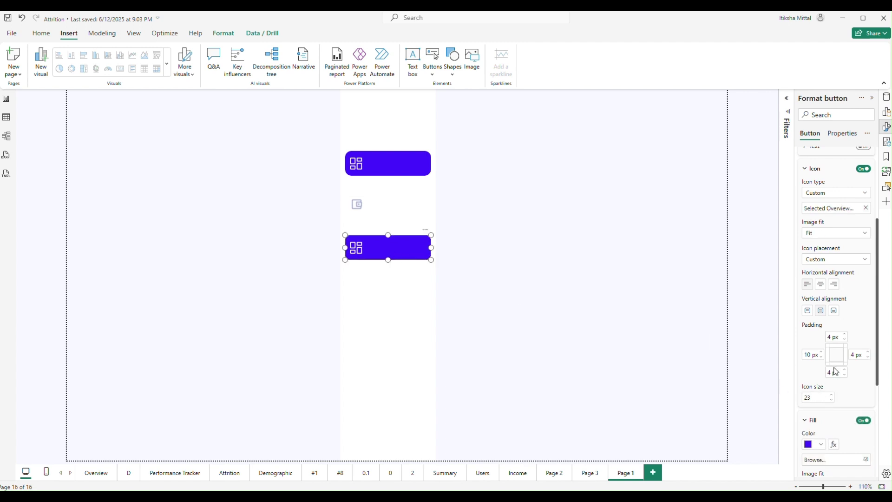
scroll(834, 371, up, 4)
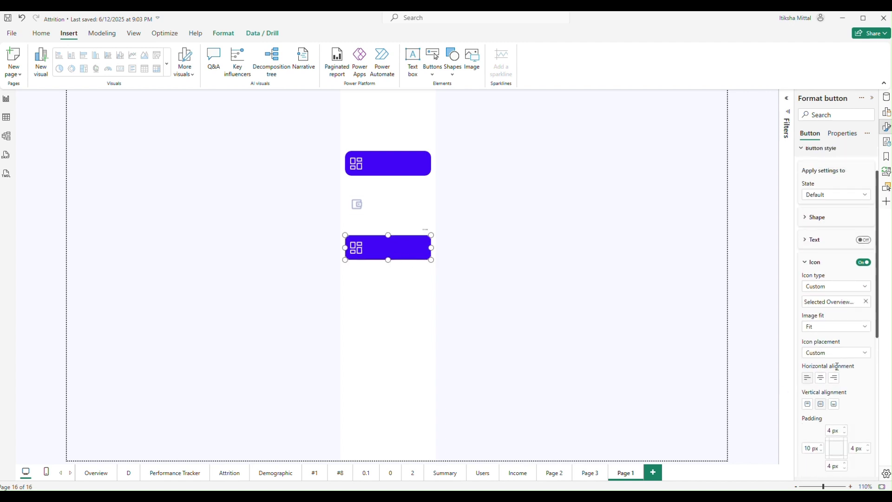
scroll(837, 368, up, 2)
scroll(839, 372, down, 10)
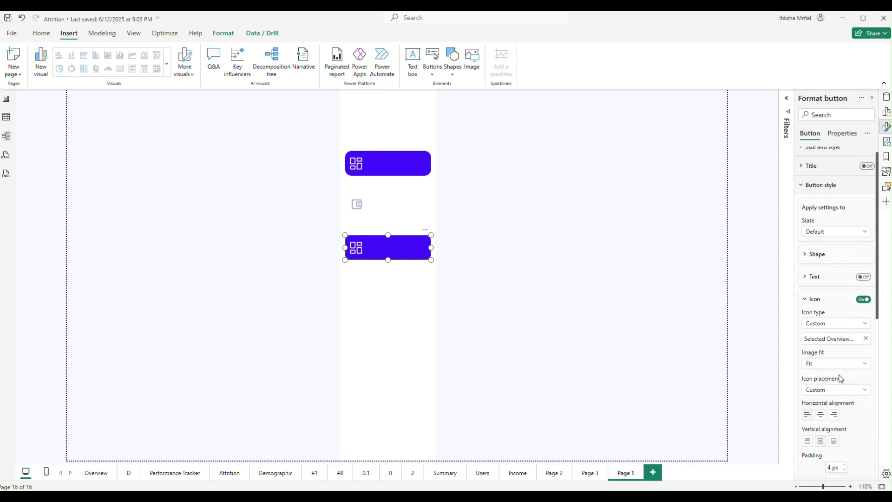
- Turn off the bottom button's fill and give it Default User.png from Untitled (80)
click(864, 327)
scroll(840, 345, up, 6)
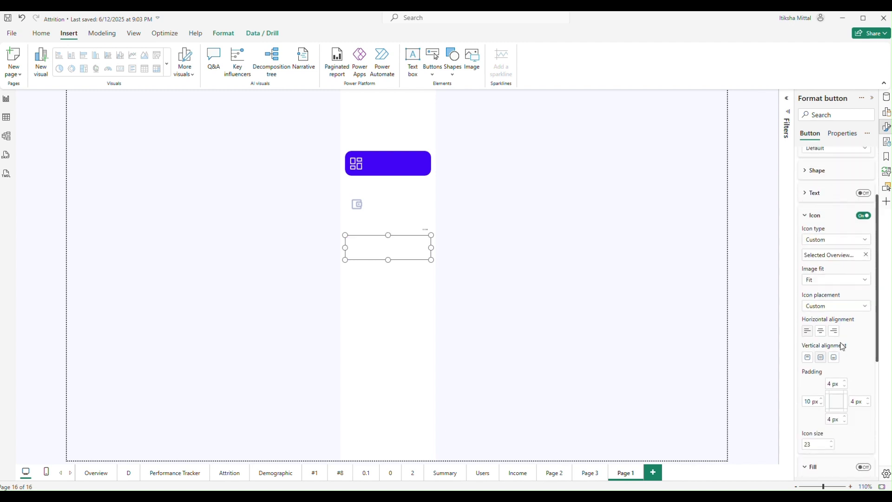
click(866, 255)
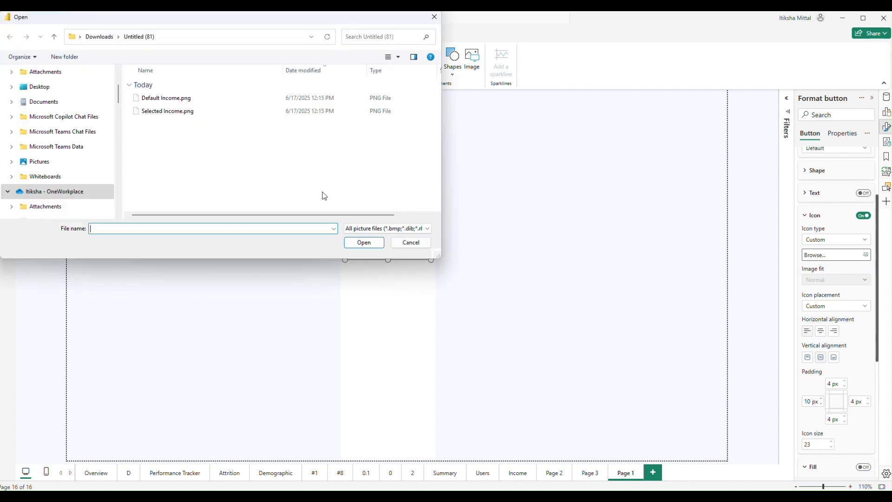
click(99, 36)
double_click(256, 121)
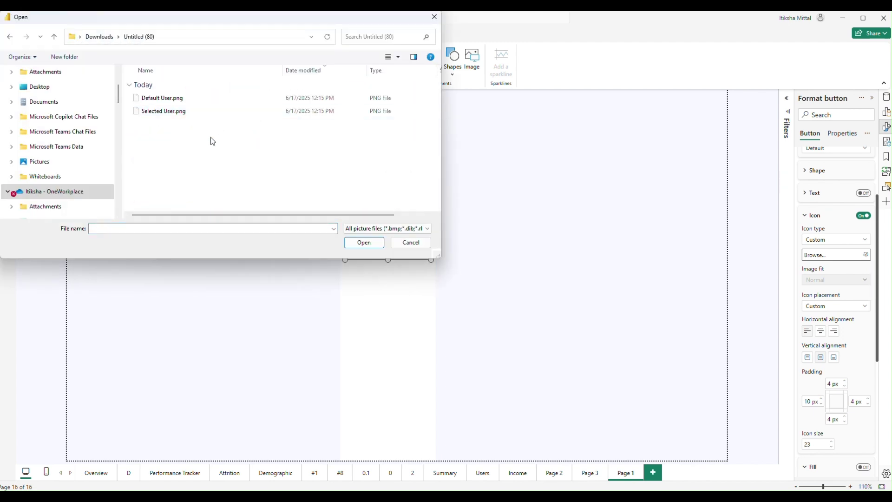
click(174, 111)
click(241, 98)
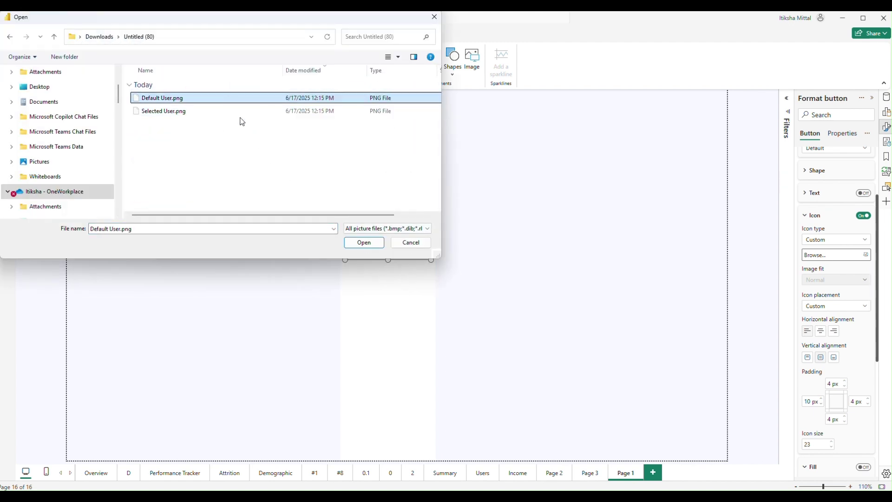
click(365, 243)
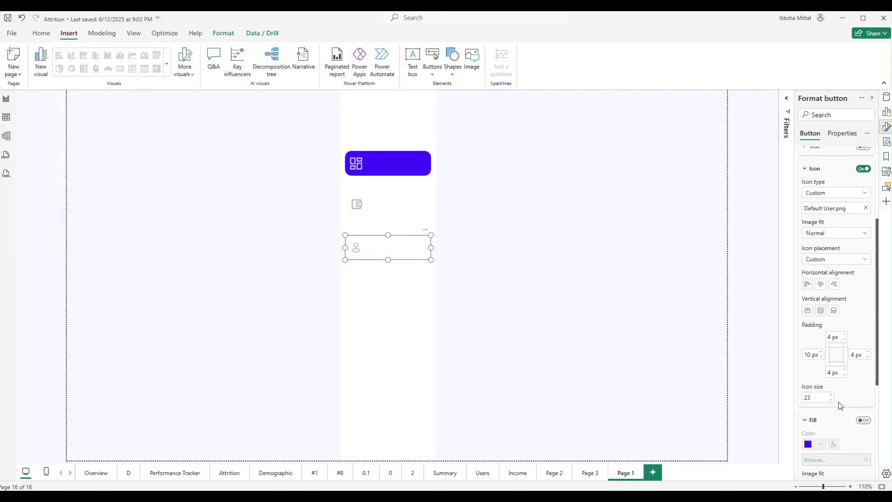
- Enlarge the user icon and nudge the button up under the Income button
click(832, 395)
click(832, 395)
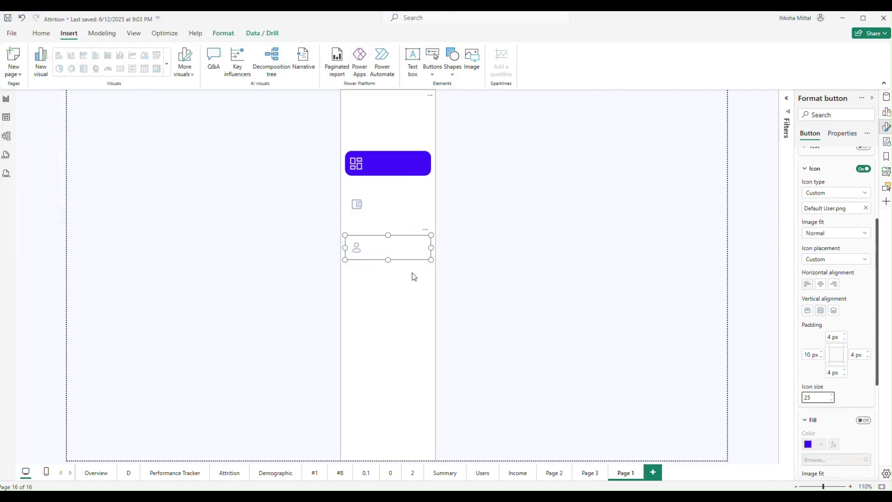
click(484, 257)
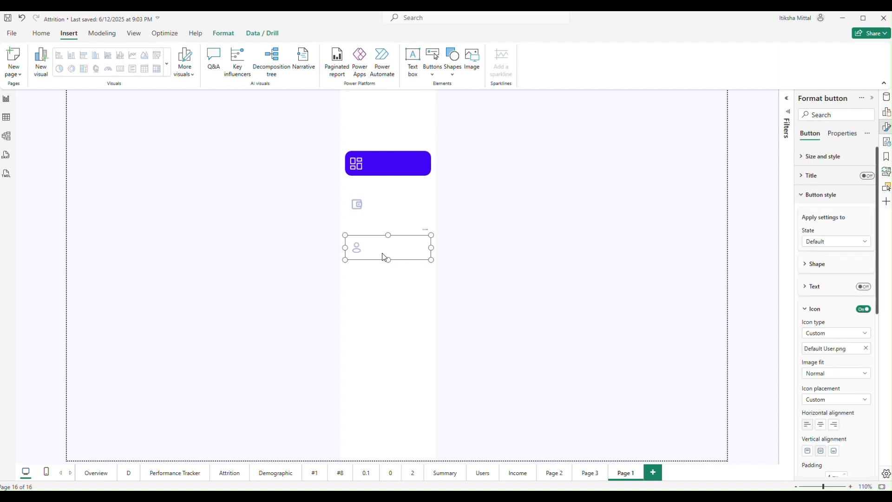
key(Up)
key(Up)
key(Up)
key(Up)
key(Up)
key(Up)
key(Up)
key(Up)
key(Up)
key(Up)
key(Up)
key(Up)
key(Up)
key(Up)
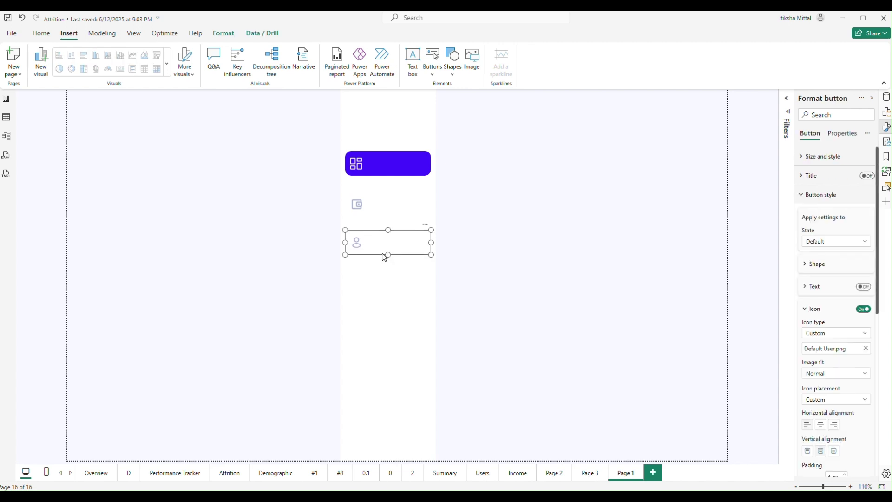
key(Up)
key(Up)
key(Up)
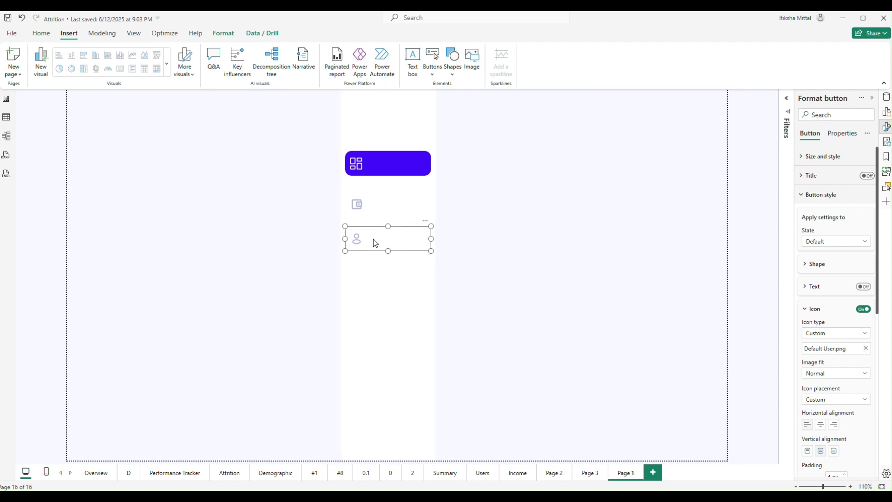
key(Up)
key(Up)
key(Up)
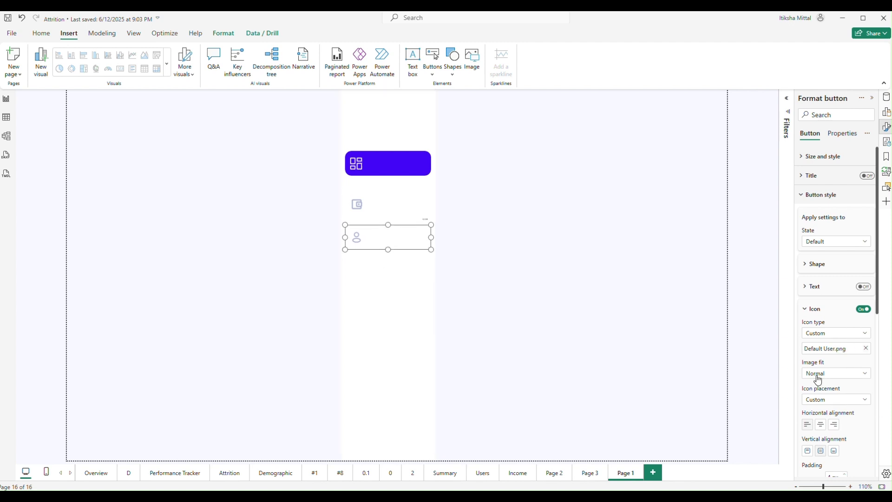
scroll(818, 381, down, 3)
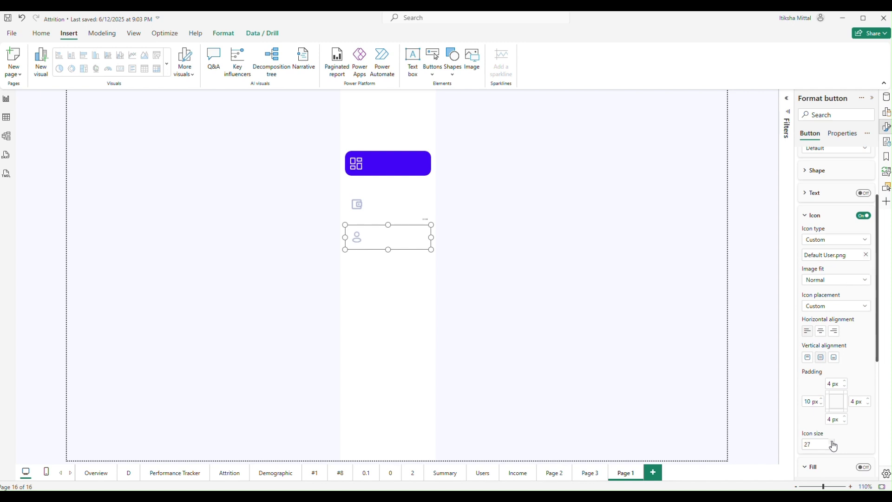
- Switch between the Income and User buttons to compare their icon settings
click(369, 204)
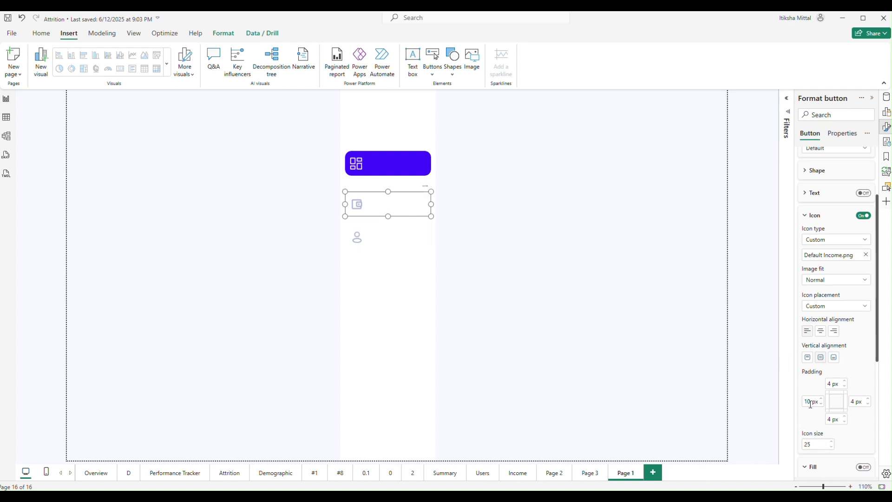
click(377, 242)
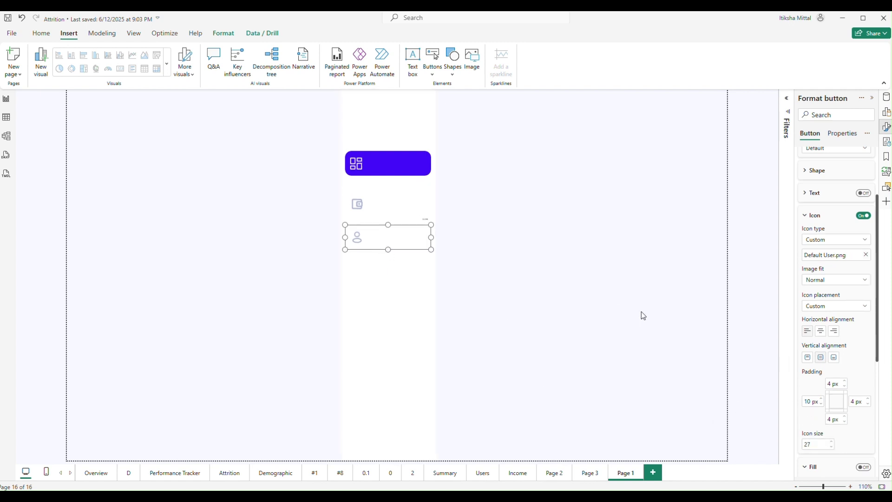
click(371, 205)
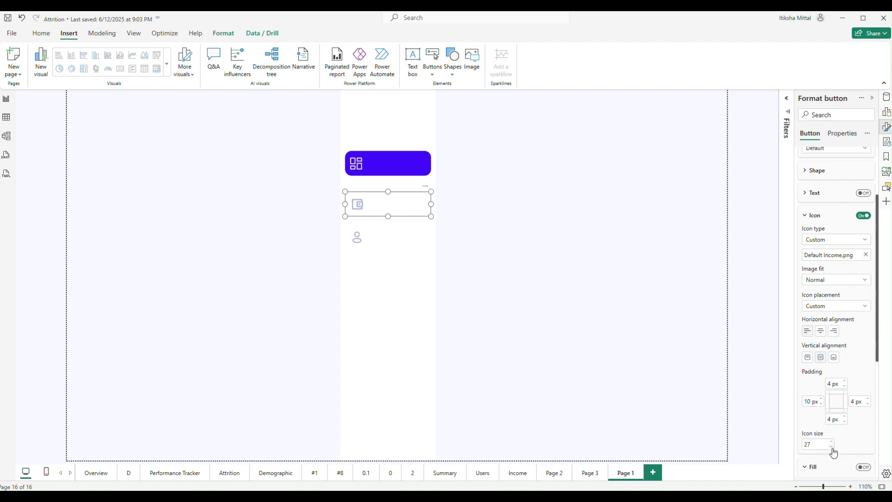
click(501, 304)
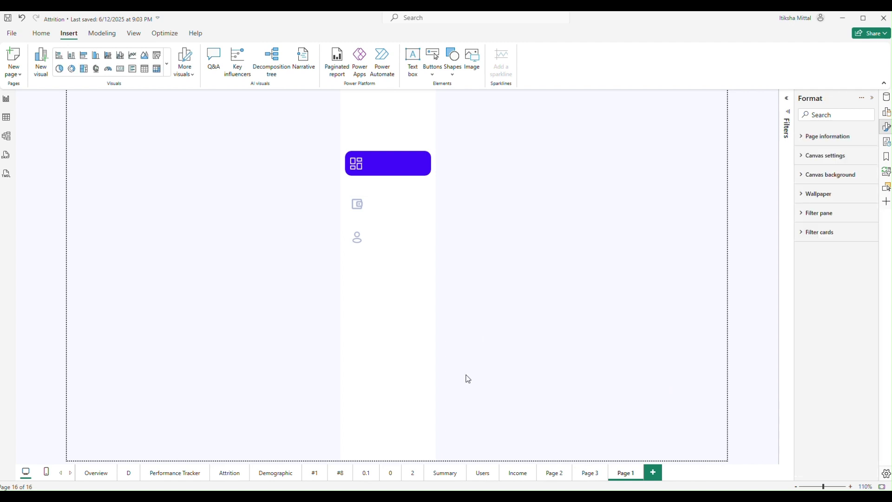
click(369, 203)
click(371, 234)
click(388, 208)
click(392, 233)
click(362, 206)
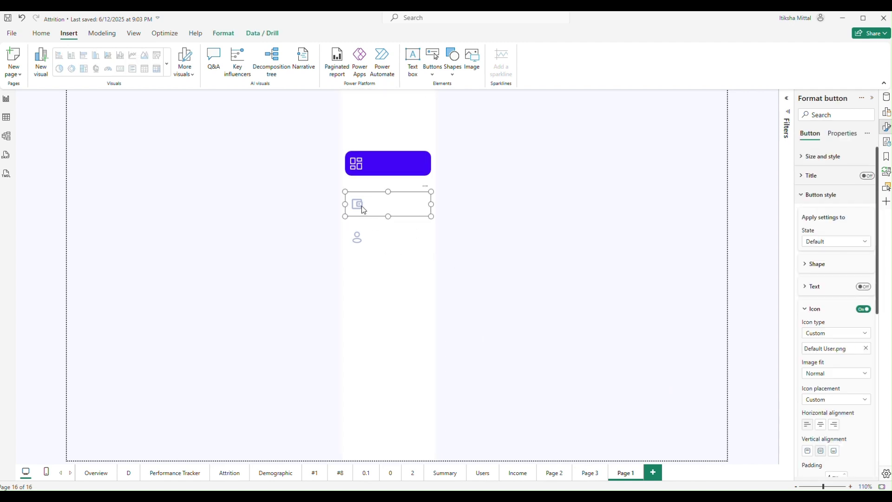
- Turn on the wallet-icon button's text and label it 'Income'
click(863, 287)
click(822, 287)
click(829, 310)
text(Incom)
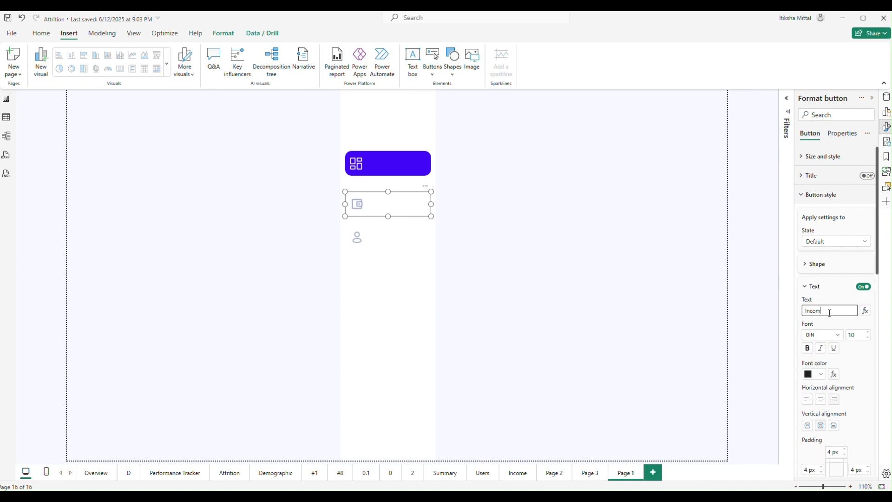
text(e)
click(821, 399)
- Turn on the person-icon button's text and label it 'Users'
click(387, 241)
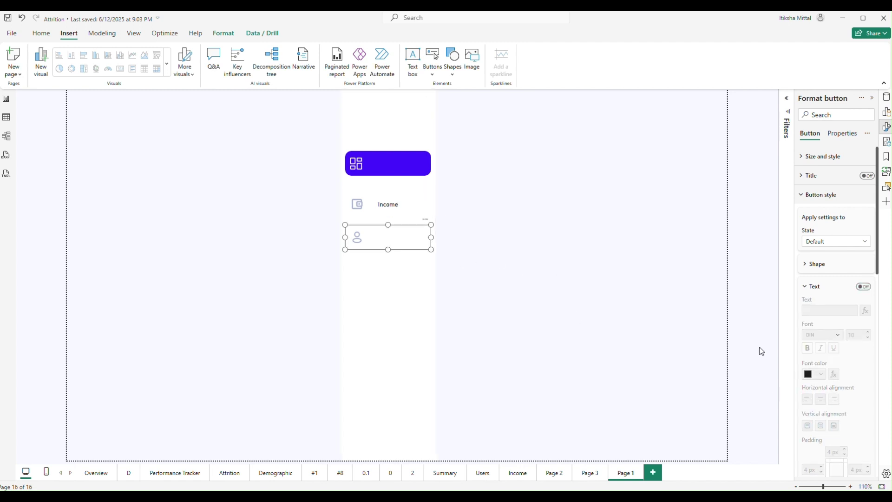
click(863, 286)
click(820, 310)
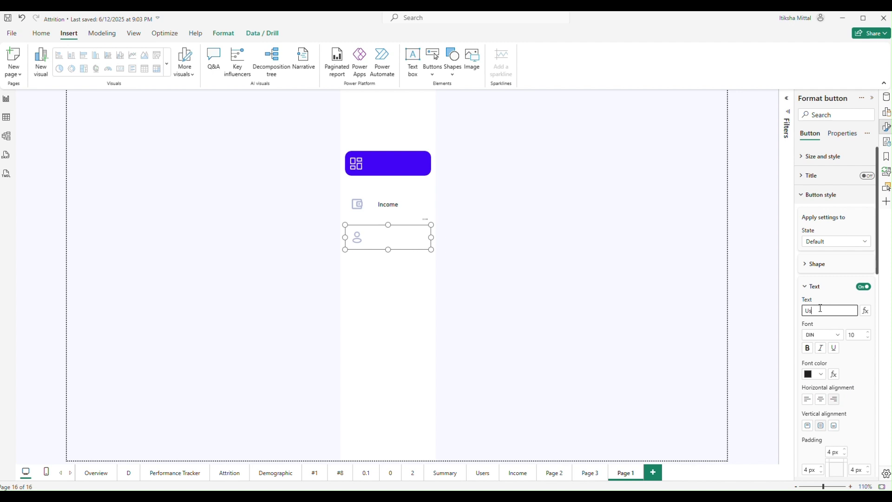
click(821, 399)
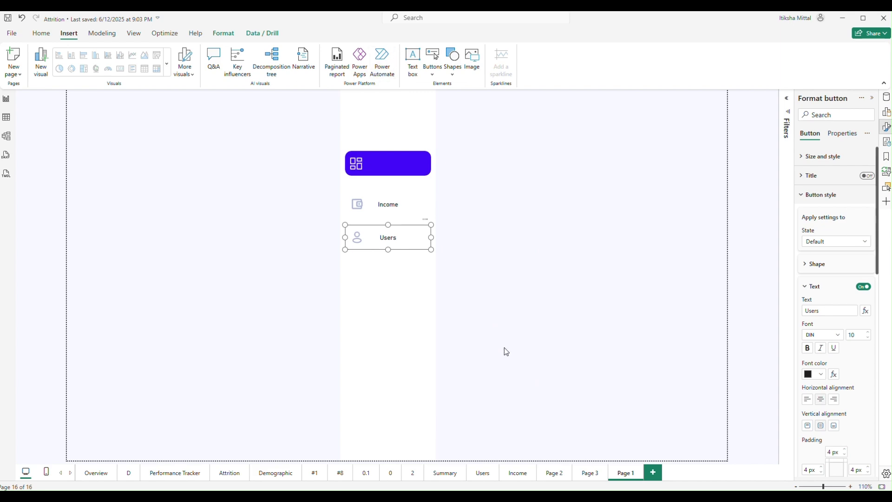
- In Figma, copy the grey stroke hex A3AED0 from the person icon's outline
key(alt+Tab)
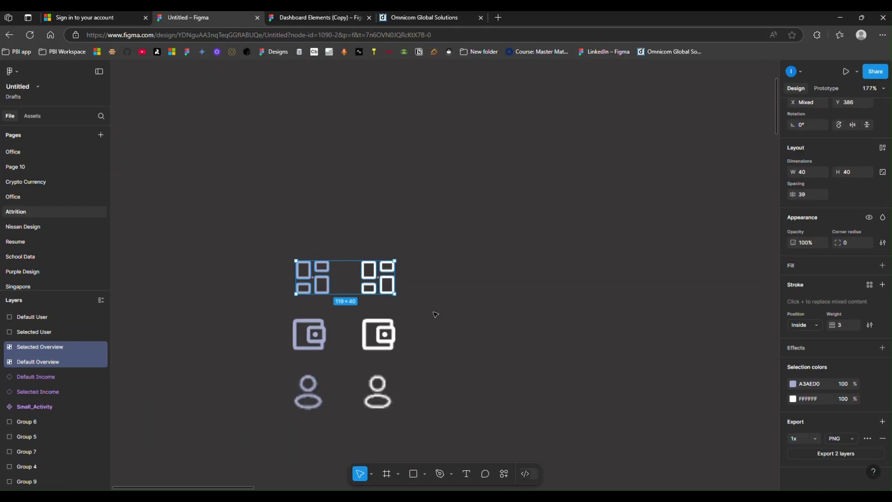
double_click(322, 325)
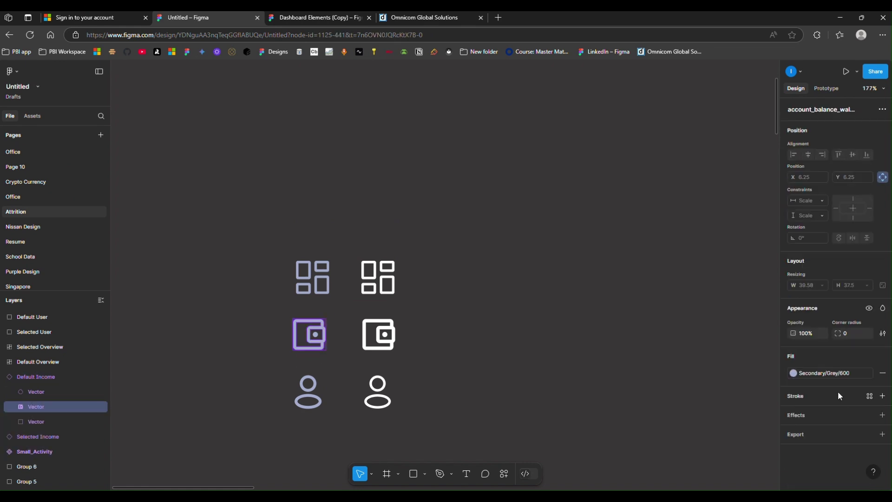
double_click(319, 386)
click(819, 355)
key(ctrl+c)
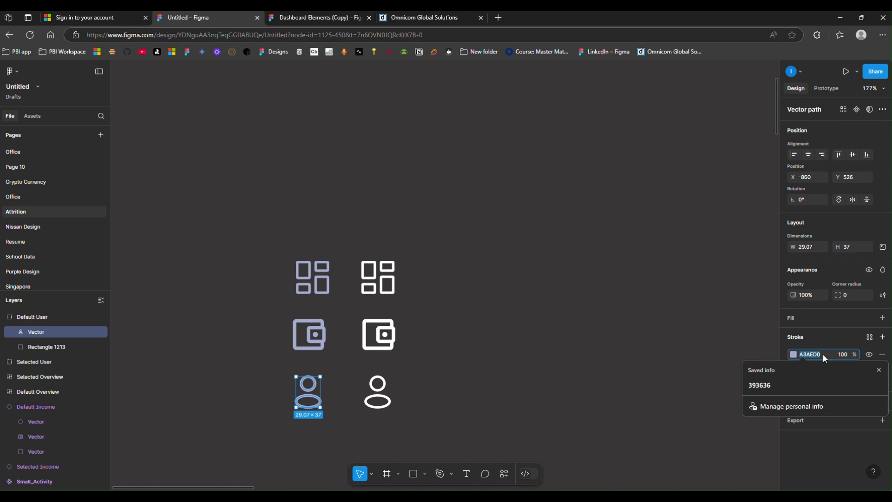
click(879, 370)
- Colour the Income label #A3AED0 and raise its font size to 11
click(840, 17)
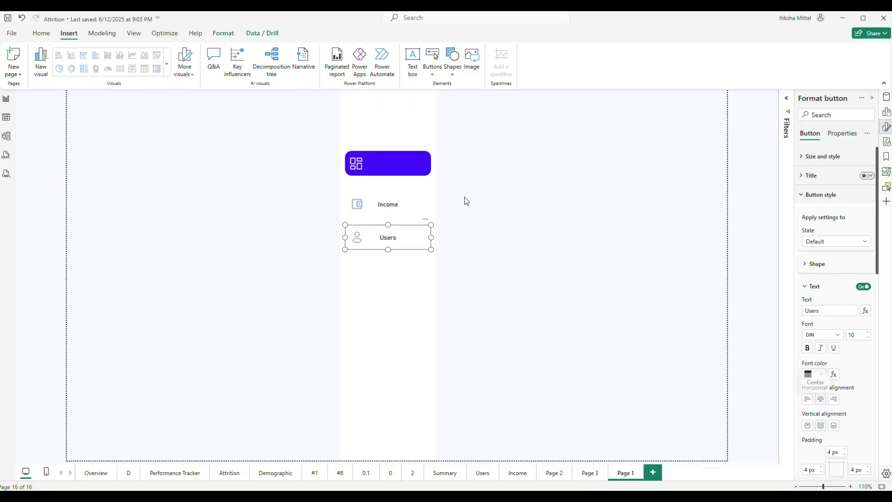
click(401, 206)
click(821, 374)
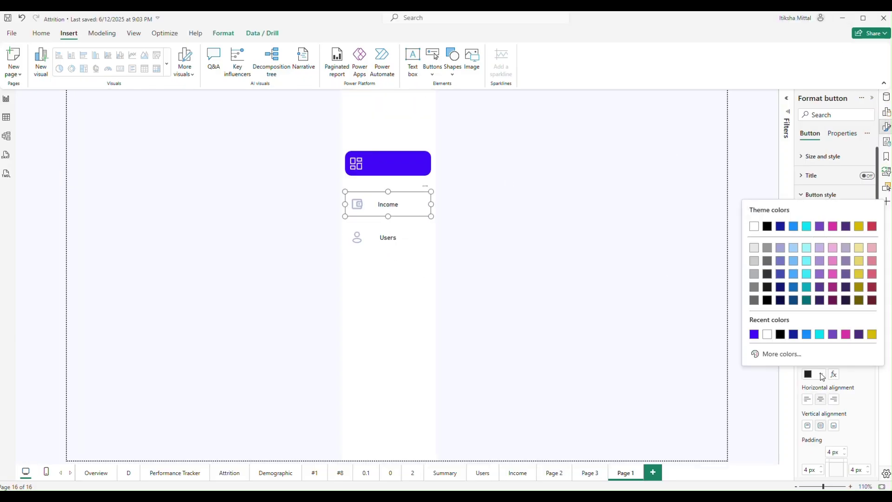
click(777, 354)
key(ctrl+v)
click(732, 336)
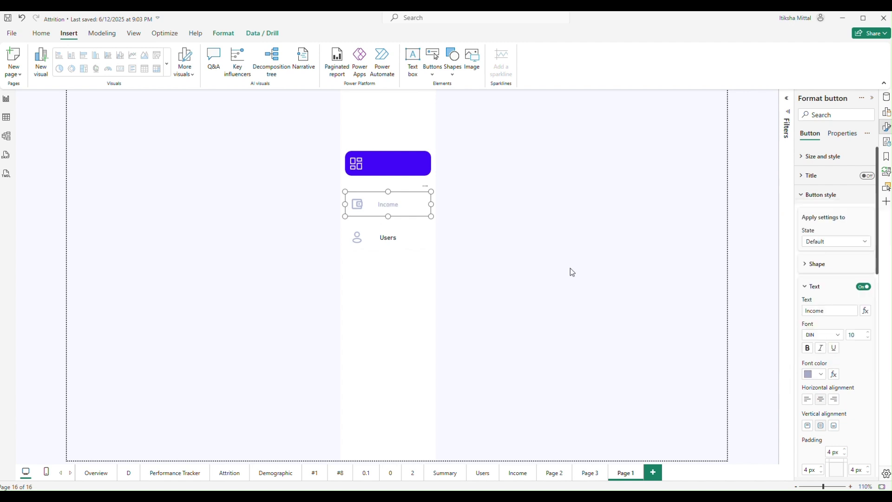
click(868, 332)
- Give the Users label the same grey A3AED0 font colour
click(415, 239)
click(809, 374)
click(756, 335)
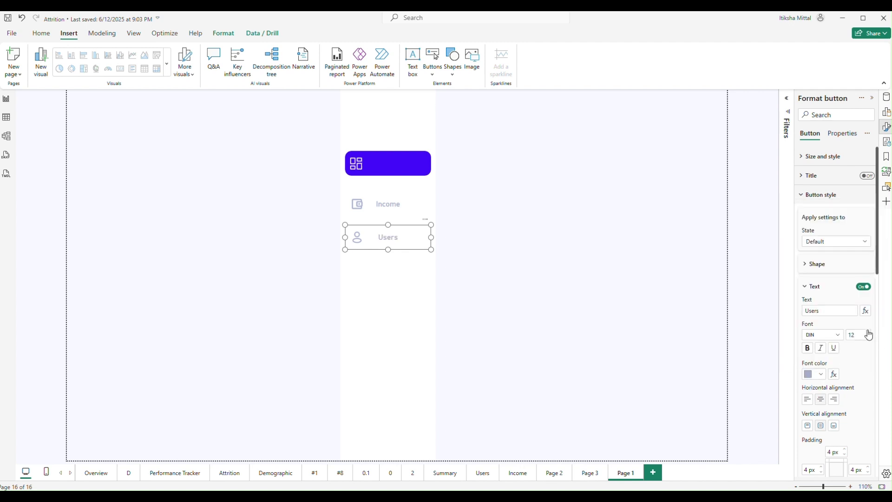
- Give the purple button a light, centred Overview label at font size 12
click(556, 269)
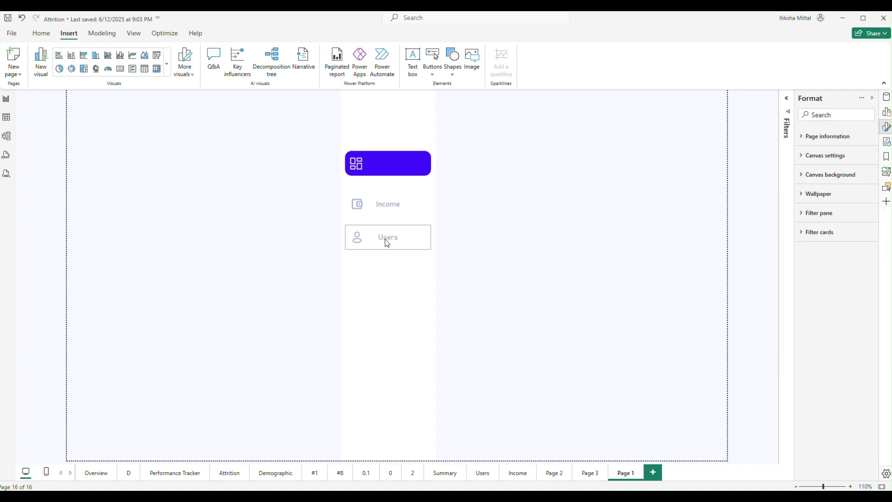
click(389, 169)
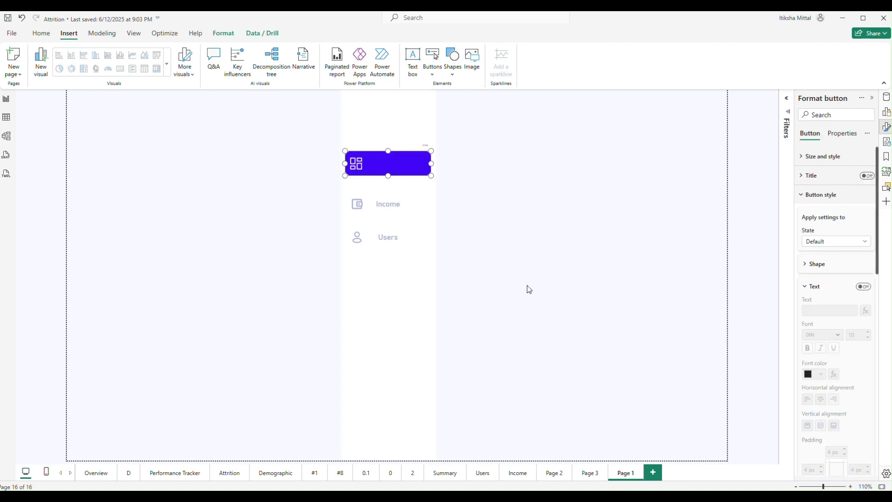
click(863, 286)
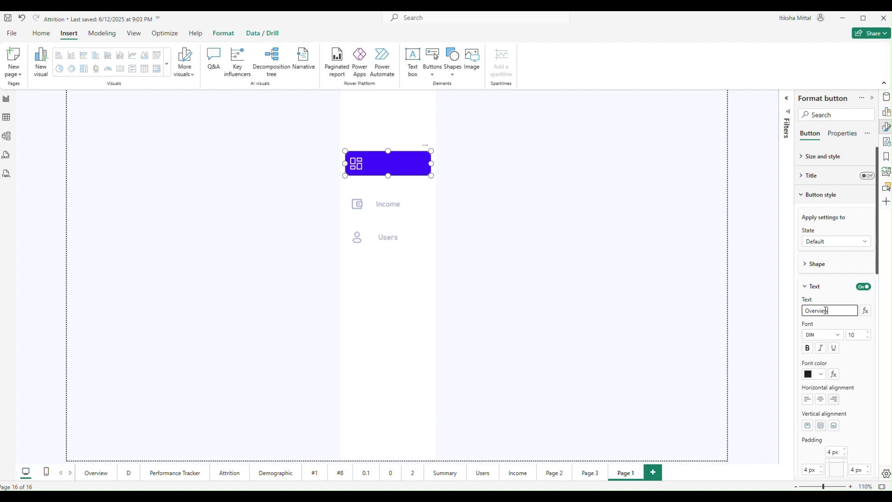
click(820, 375)
click(757, 251)
click(820, 399)
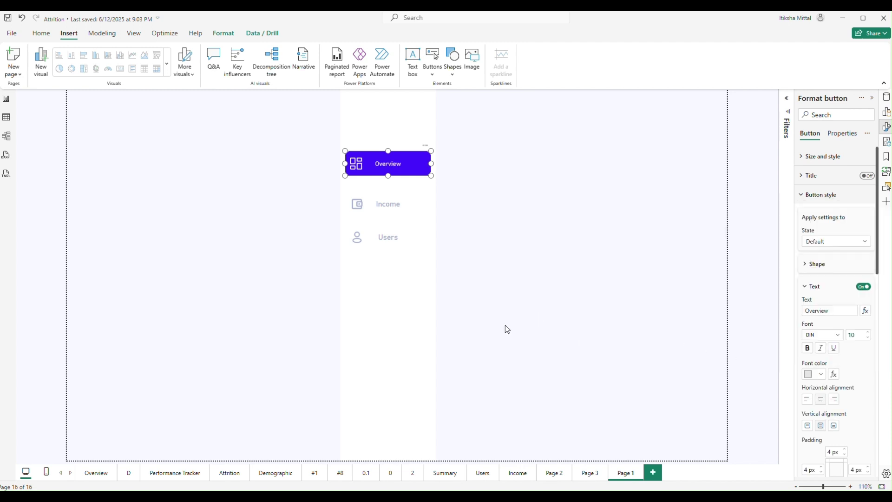
click(867, 333)
click(867, 332)
- Select the Income, Users and Overview buttons in turn to compare labels
click(404, 205)
click(405, 236)
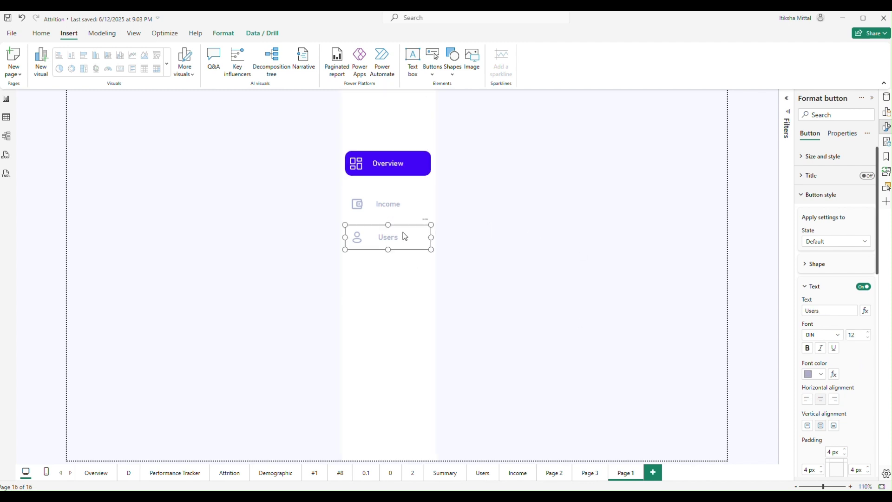
click(416, 205)
click(390, 169)
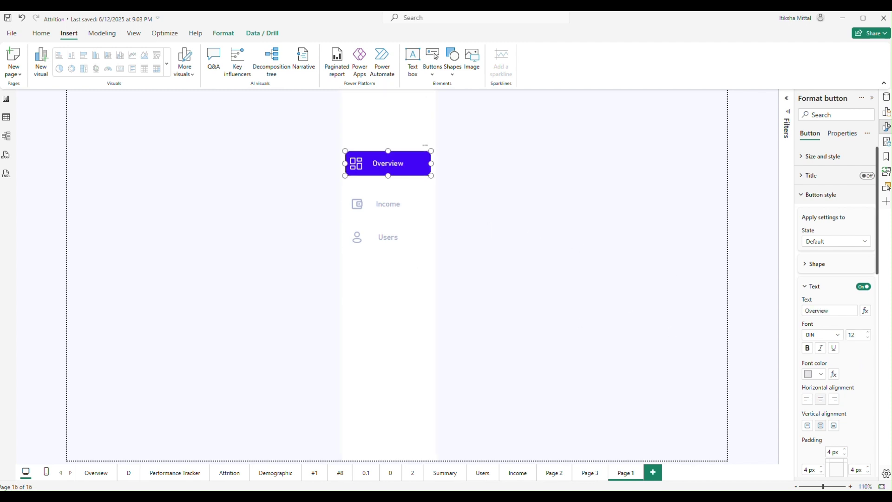
- Raise the Income label's font size to 12
click(398, 208)
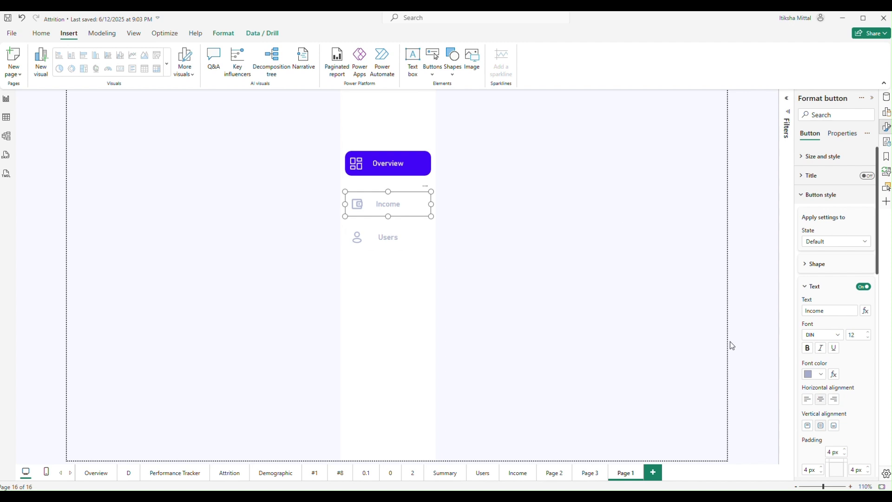
click(868, 332)
click(867, 332)
click(867, 331)
- Select and deselect the Users, Overview and background shapes to inspect them
click(430, 247)
click(549, 246)
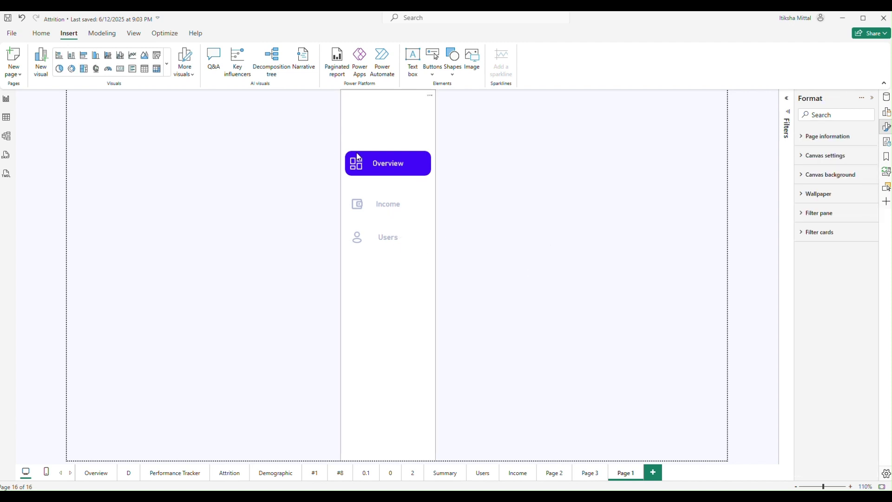
click(388, 163)
click(515, 284)
click(390, 125)
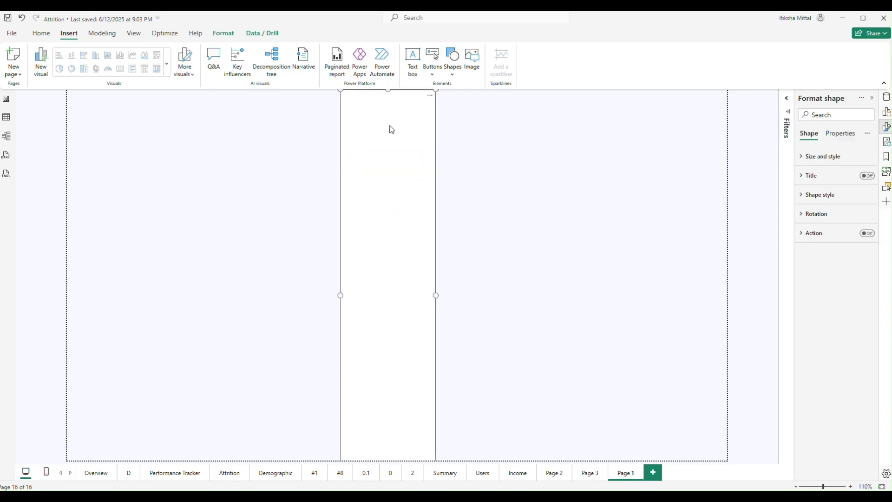
click(520, 275)
click(376, 237)
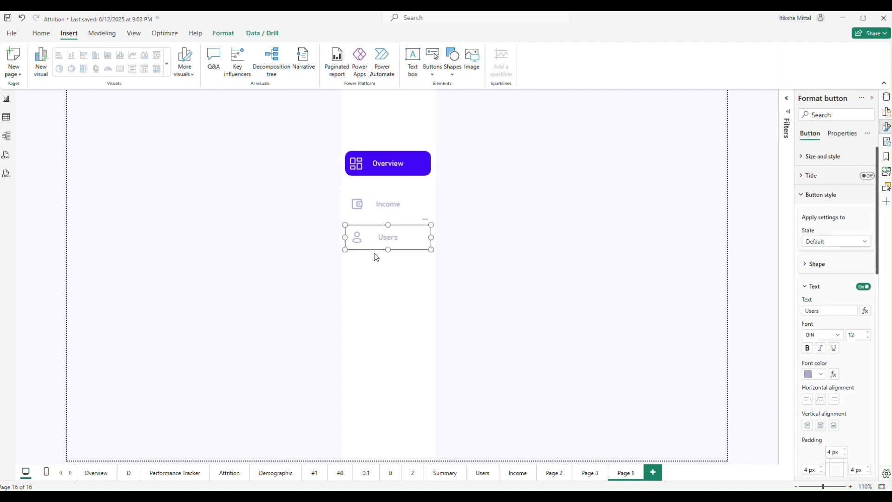
click(505, 263)
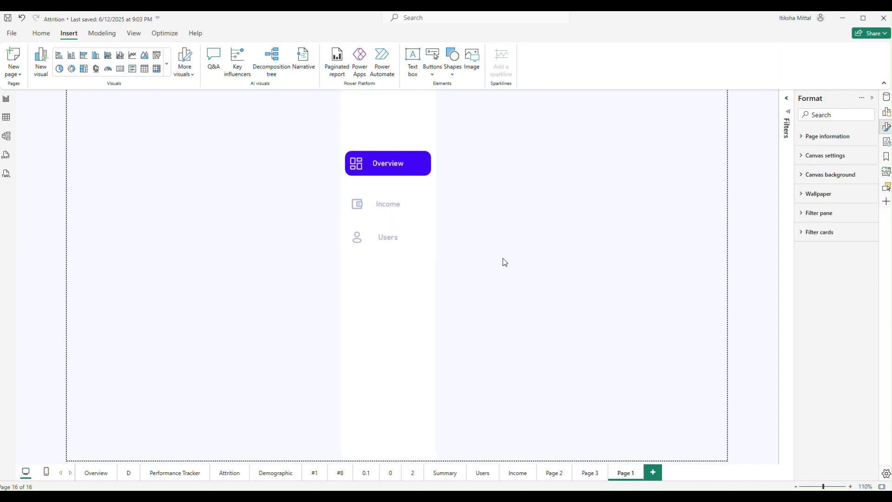
- Set the Income label's font to Calibri and pick a new font for Users
click(354, 212)
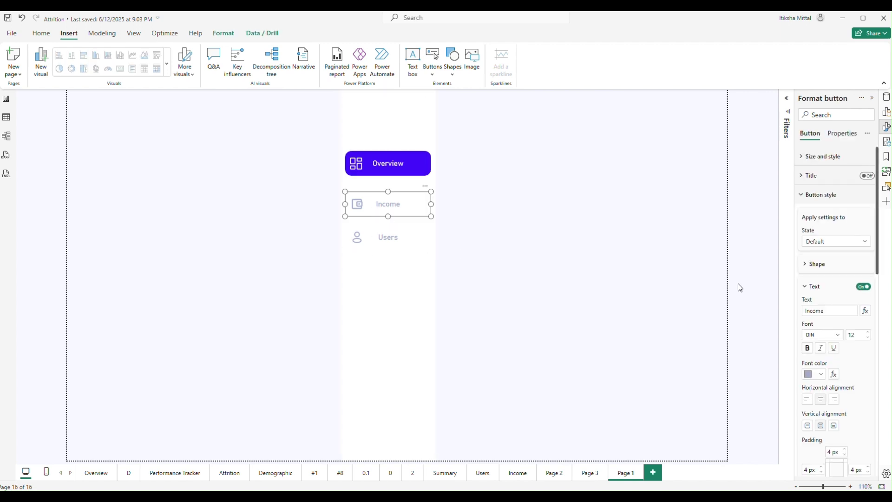
click(821, 335)
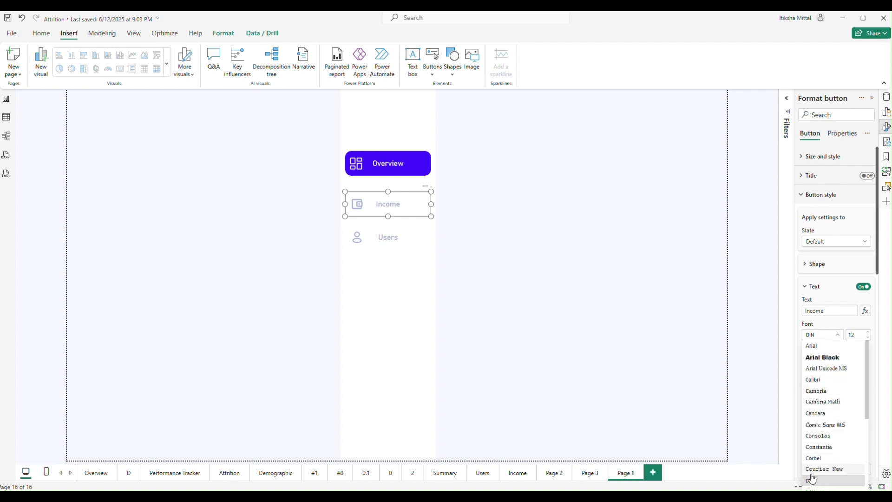
click(819, 380)
click(389, 244)
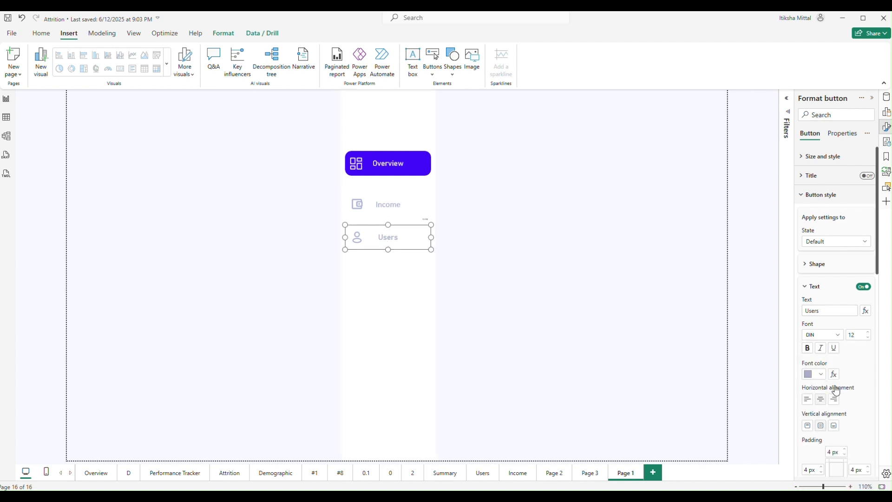
click(829, 338)
click(807, 381)
- Make the Income label bold
click(397, 168)
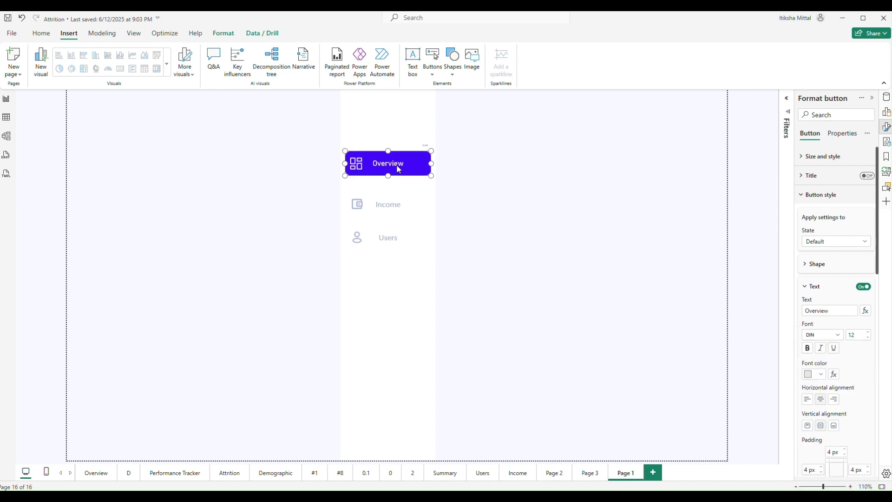
click(419, 213)
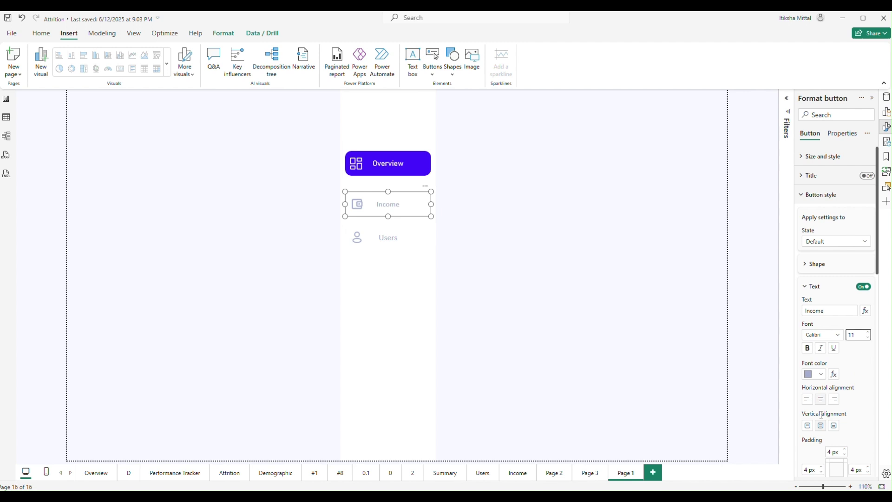
click(808, 354)
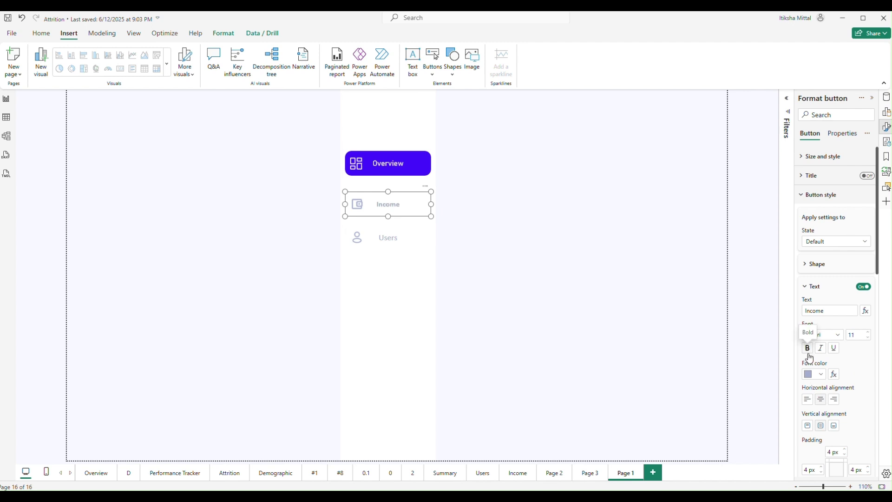
- Set the Income label to size 12, then check the third panel's Income button
click(868, 332)
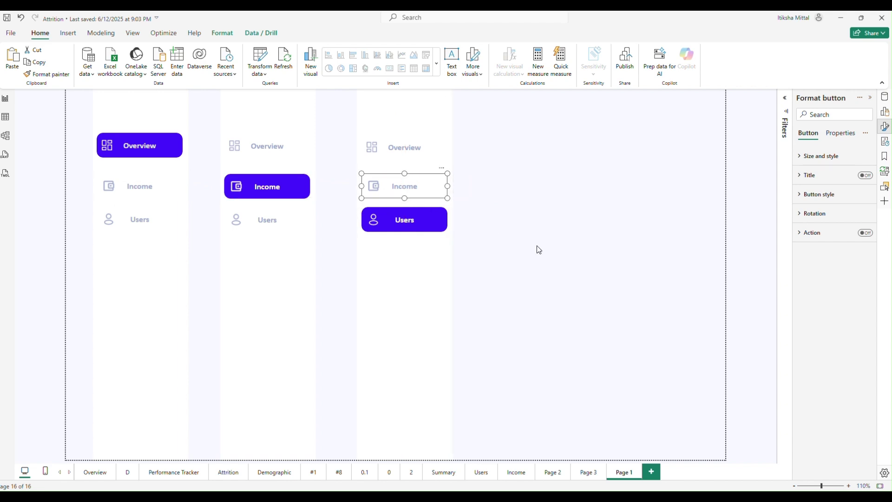
click(536, 249)
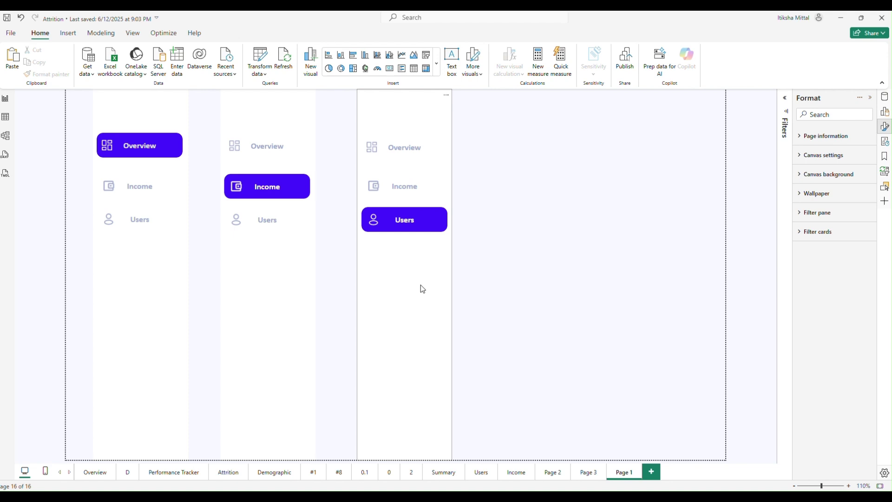
click(405, 191)
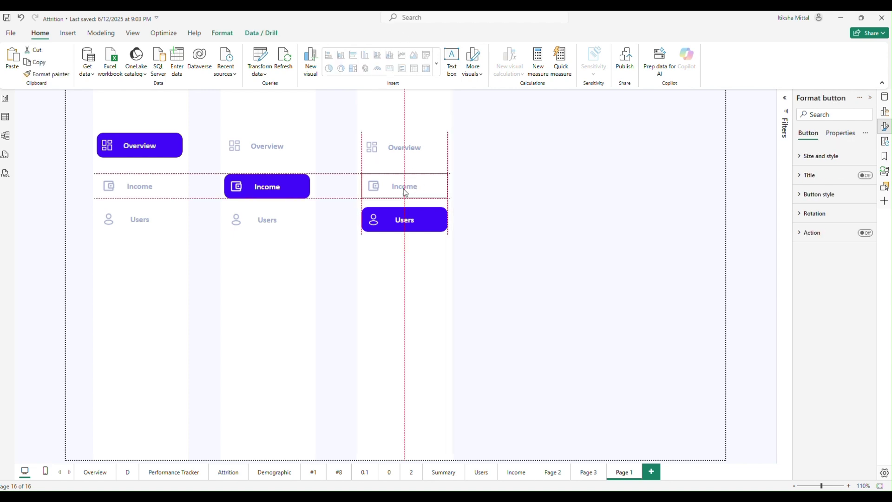
click(493, 226)
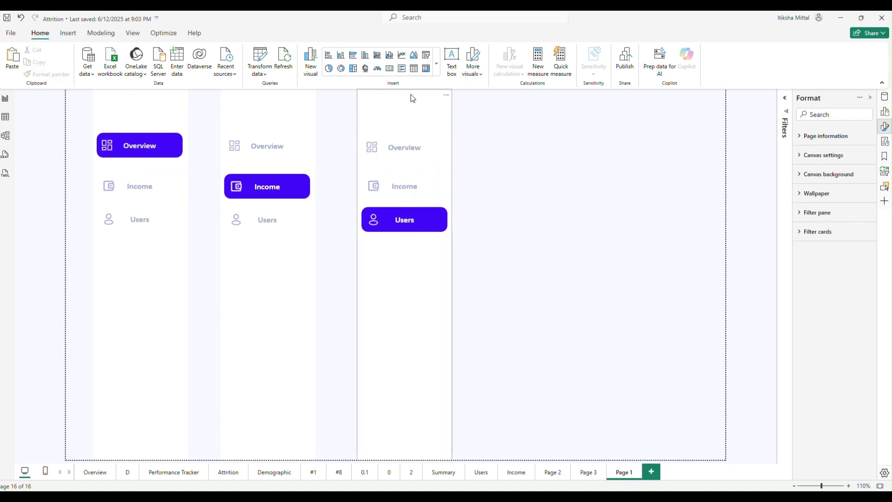